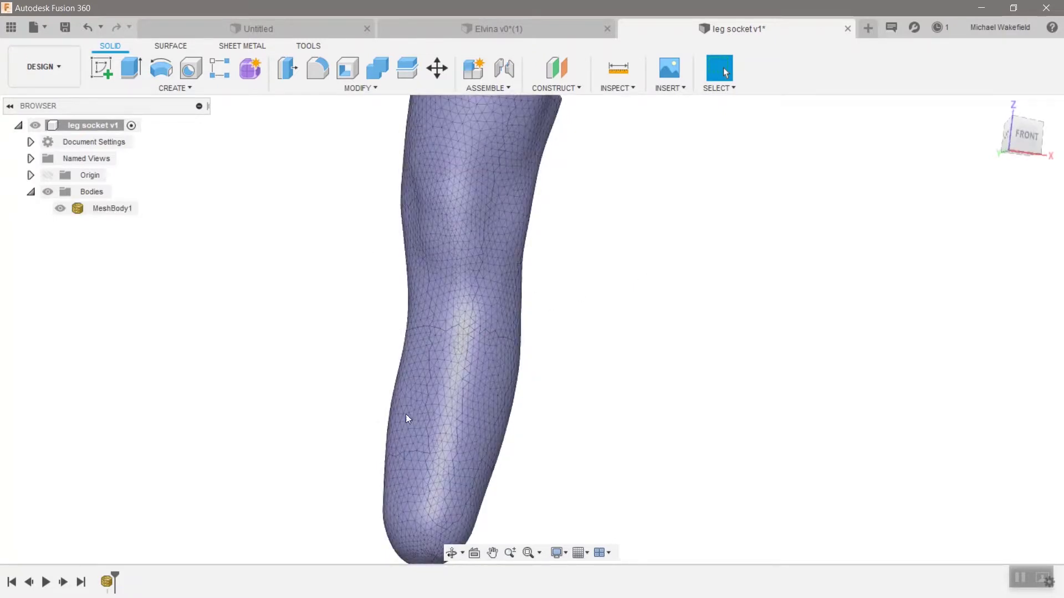
Step: Select MeshBody1, fit the whole leg in view with F6, and start a new T-spline form
left_click(443, 517)
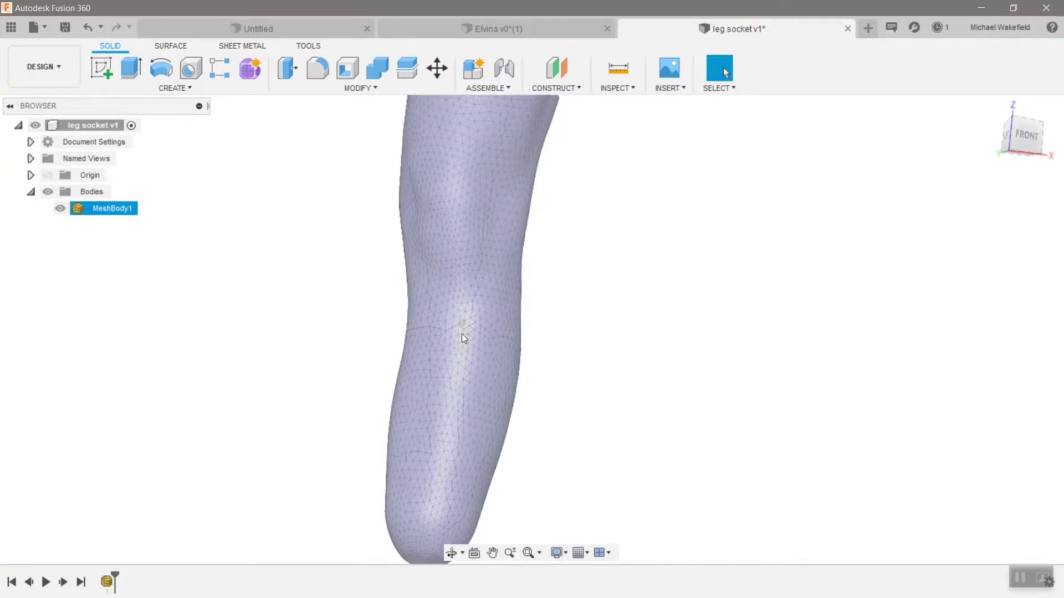
key("F6")
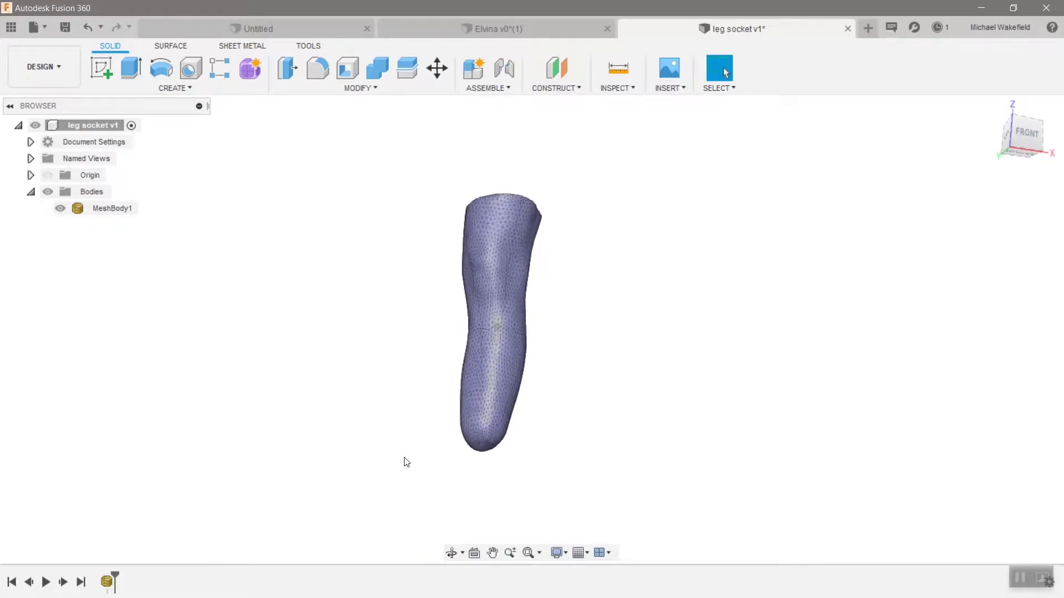
left_click(251, 68)
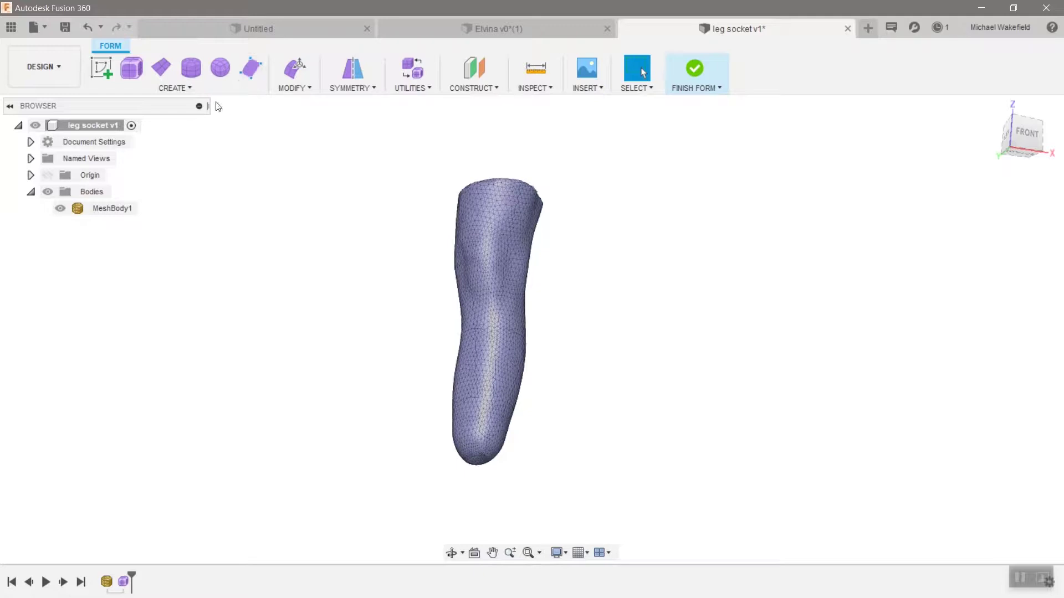
Step: Draw T-spline faces snapped onto the lower leg mesh with Object Snap, creating Body1
left_click(202, 91)
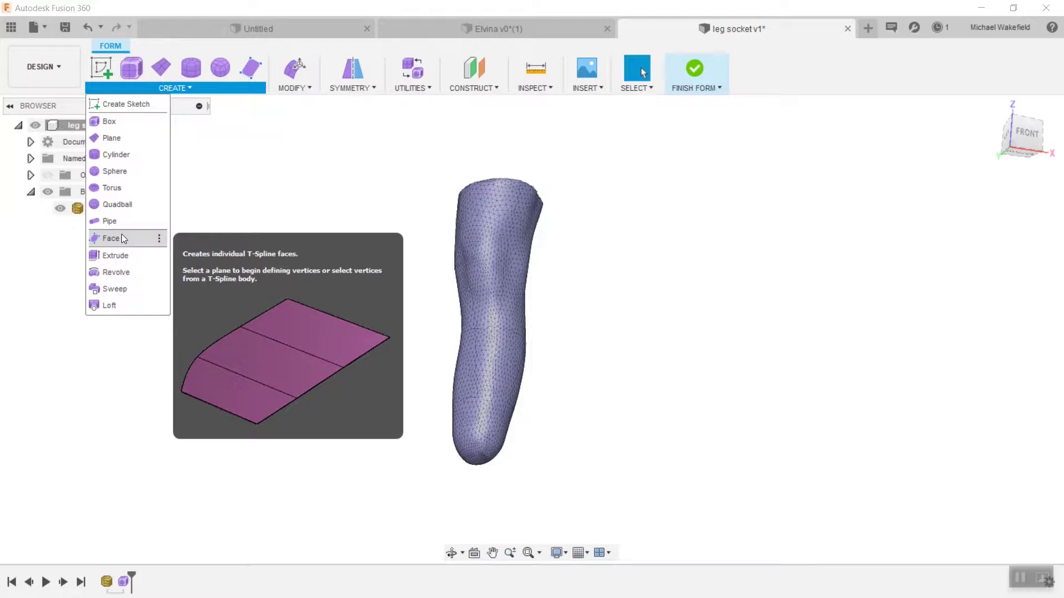
left_click(257, 64)
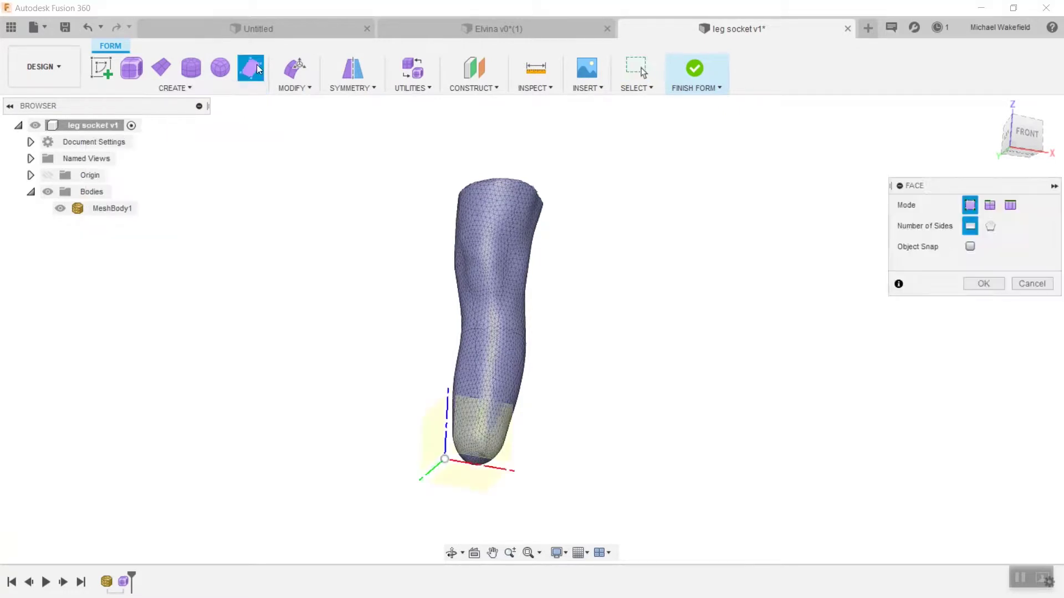
left_click(970, 246)
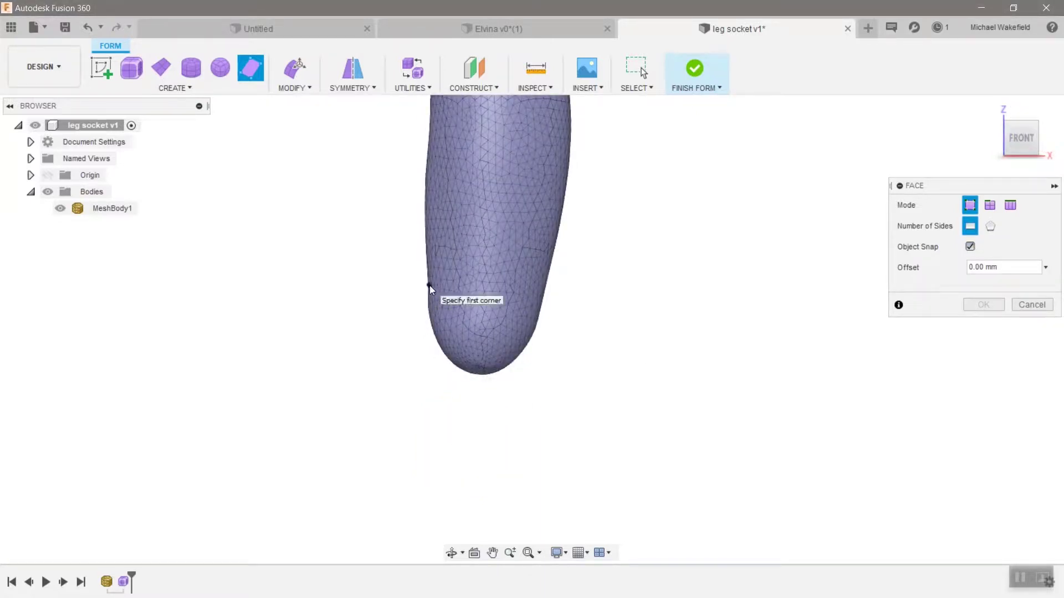
left_click(430, 284)
left_click(431, 308)
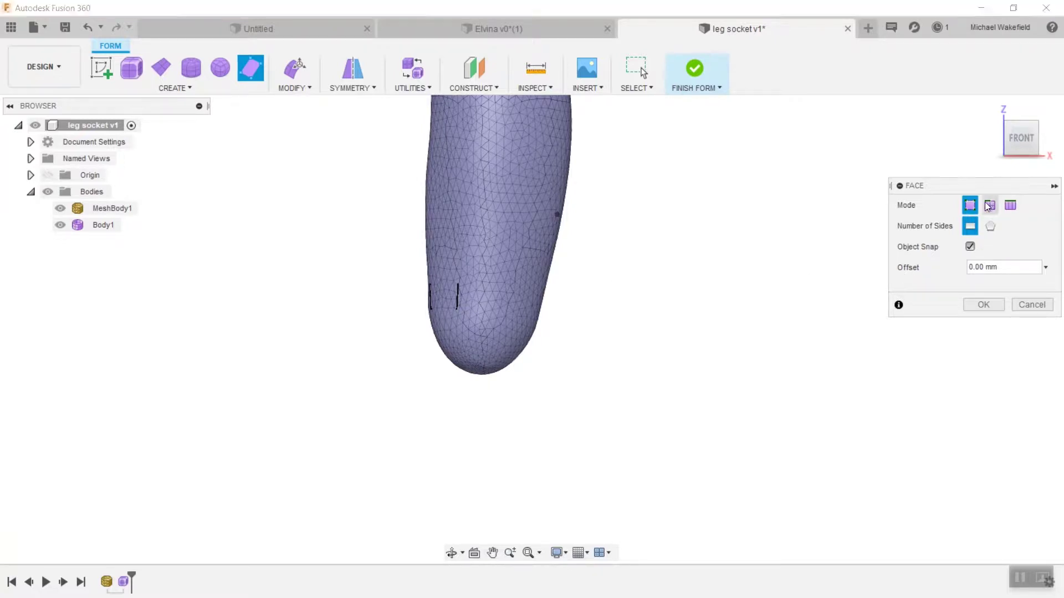
left_click(492, 284)
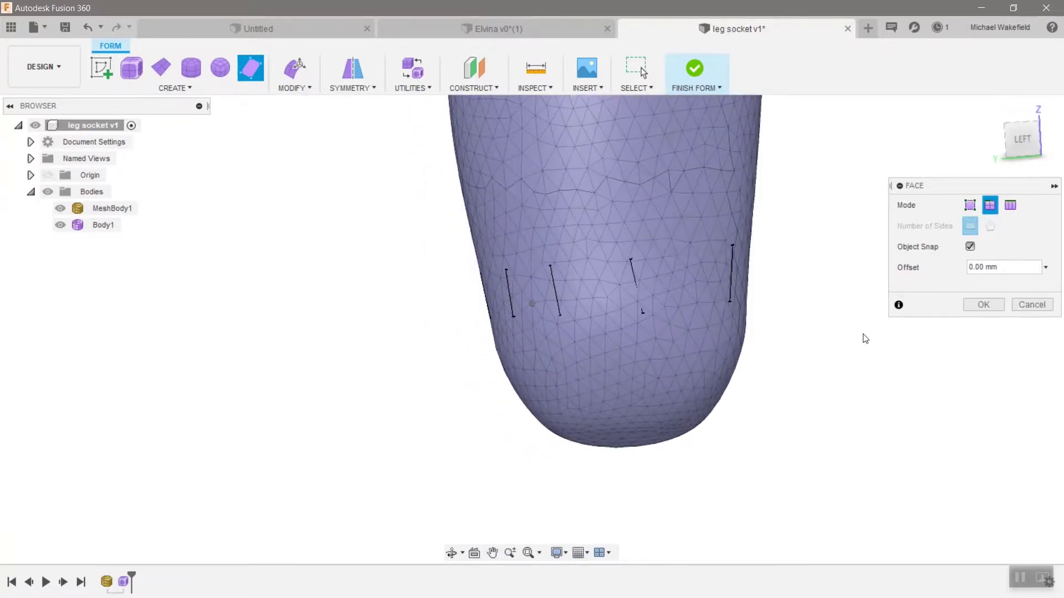
left_click(979, 305)
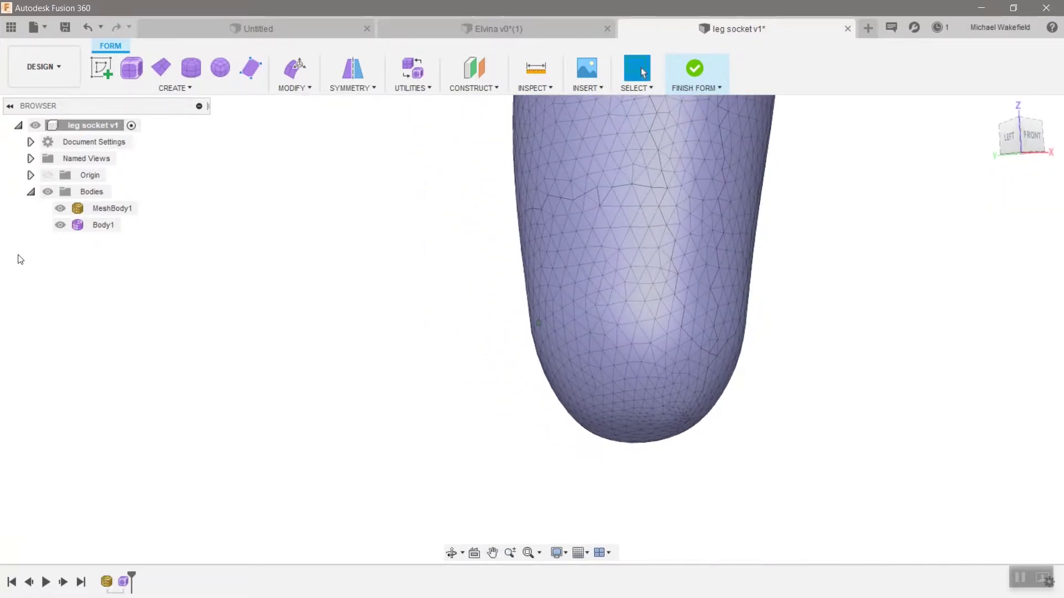
Step: Hide MeshBody1 and window-select every face of the Body1 ring
left_click(61, 209)
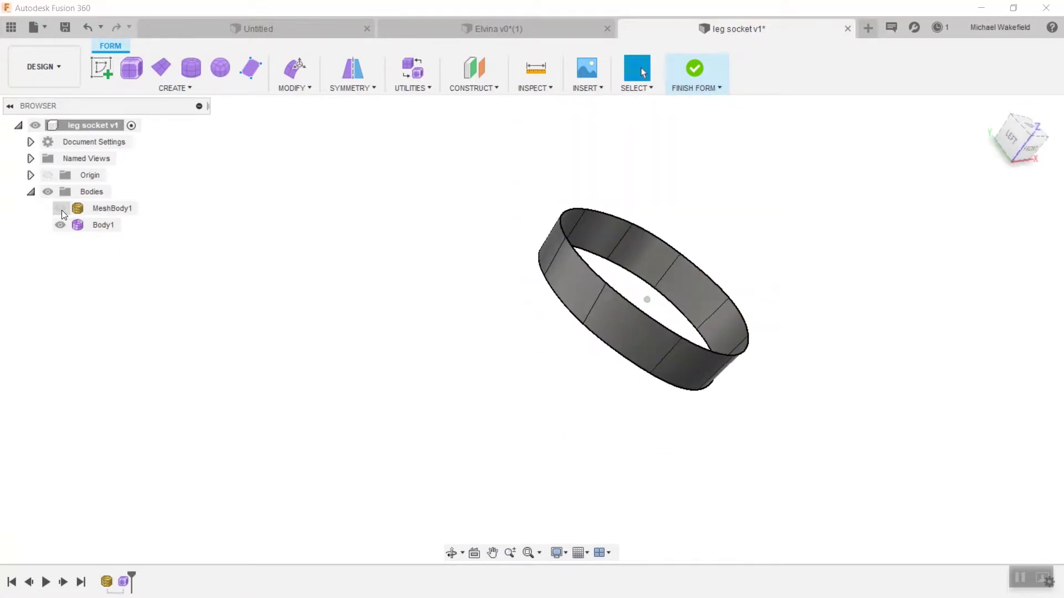
left_click(60, 209)
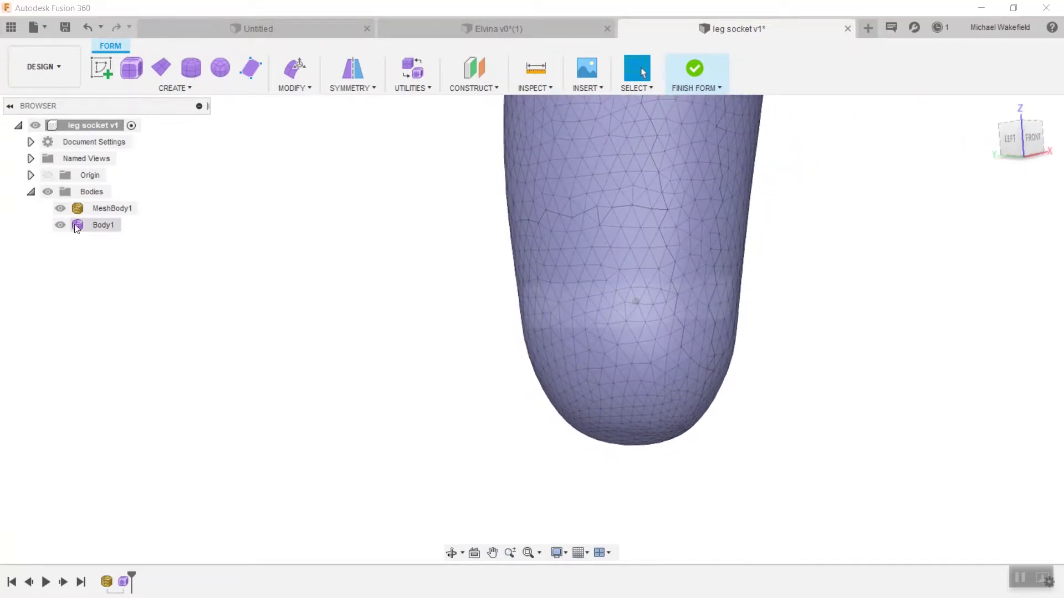
middle_click_drag(665, 250, 531, 350, "shift")
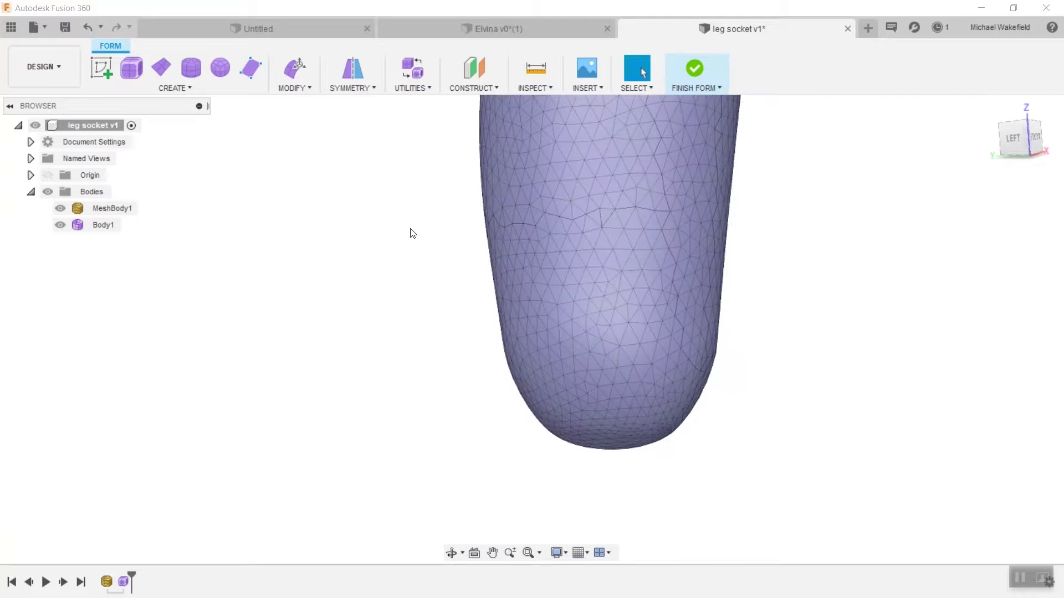
middle_click_drag(414, 232, 449, 247, "shift")
left_click_drag(449, 248, 763, 382)
middle_click_drag(763, 382, 92, 248, "shift")
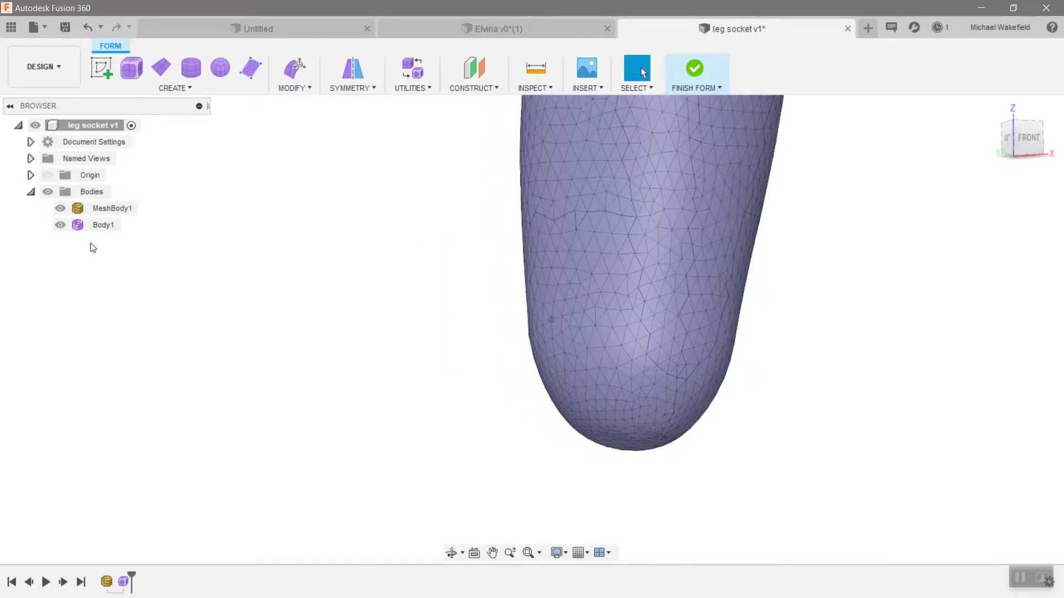
left_click(60, 208)
left_click_drag(444, 246, 821, 396)
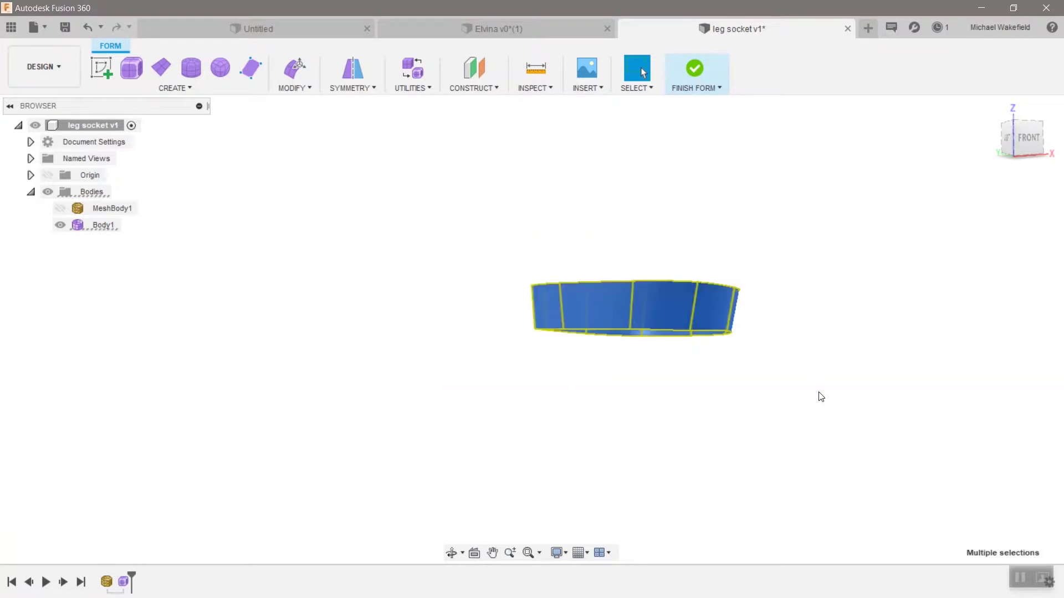
left_click(183, 88)
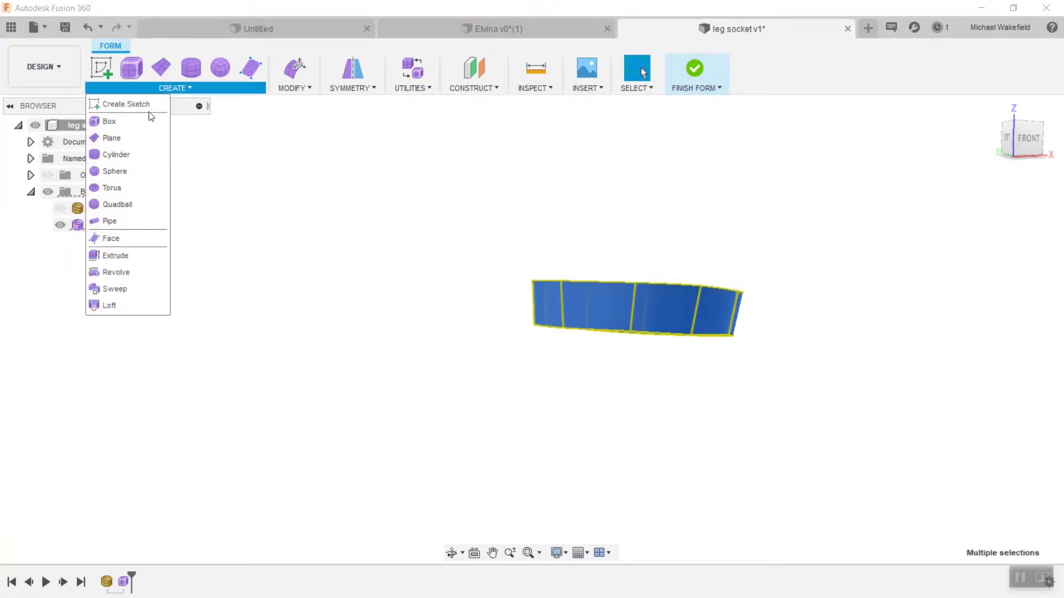
Step: Start a Modify > Pull and window-select the ring's vertices
left_click(289, 88)
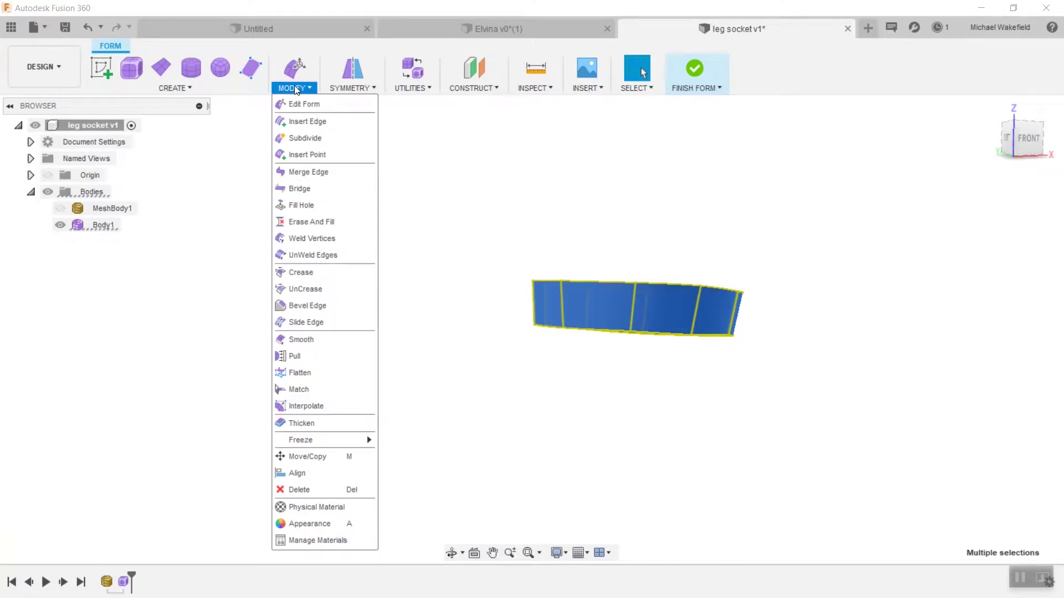
left_click(304, 139)
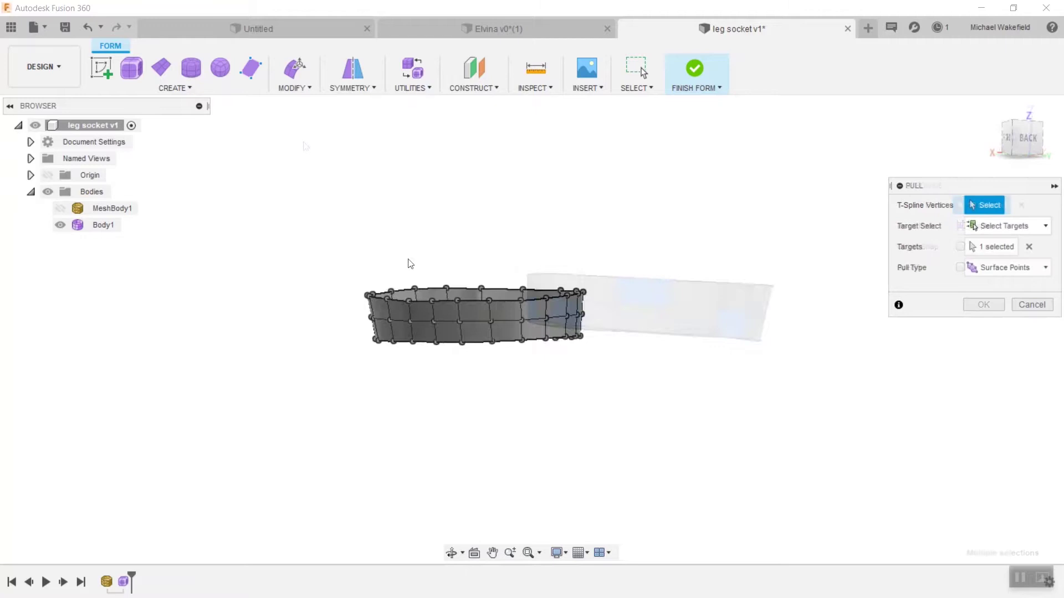
middle_click_drag(302, 237, 285, 200, "shift")
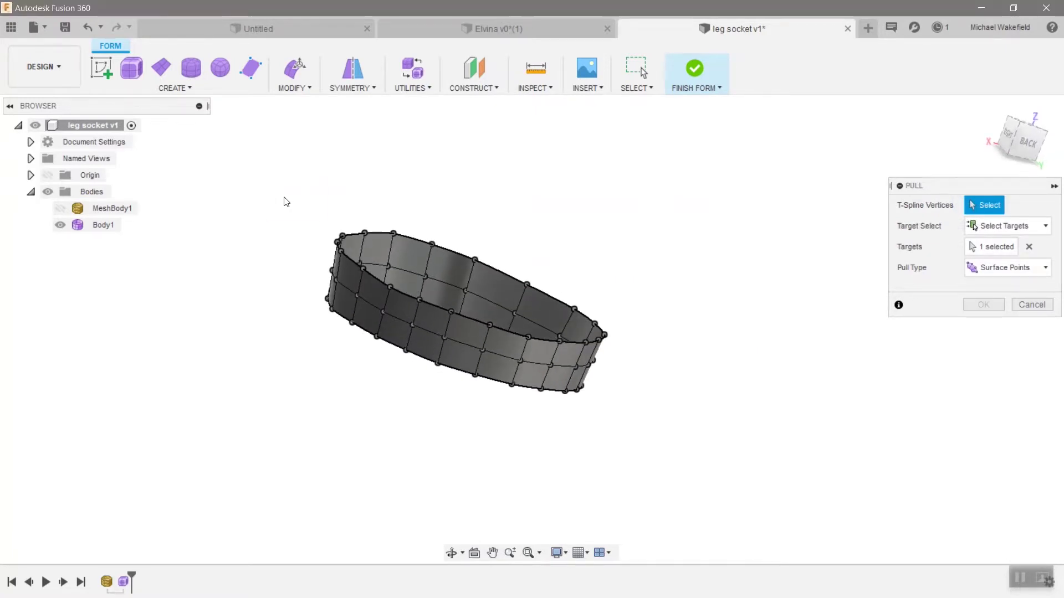
left_click_drag(268, 186, 664, 481)
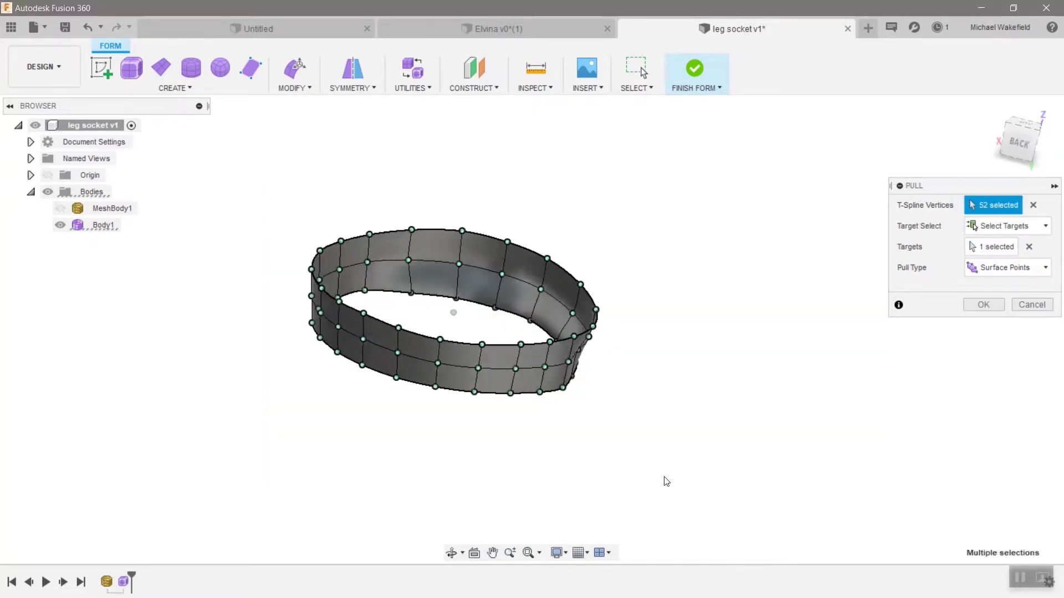
middle_click_drag(665, 480, 371, 389, "shift")
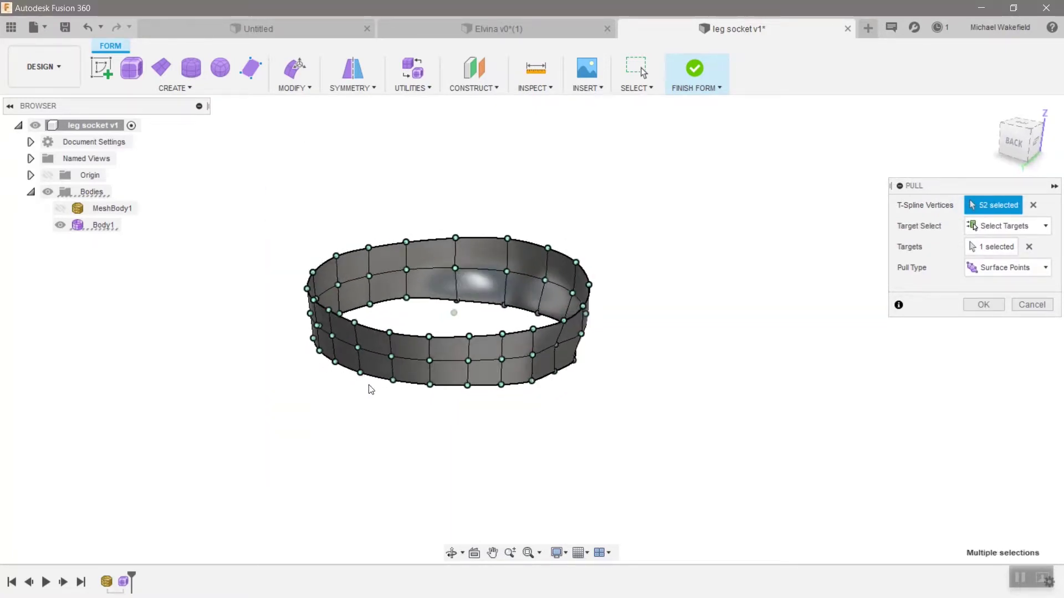
left_click(61, 210)
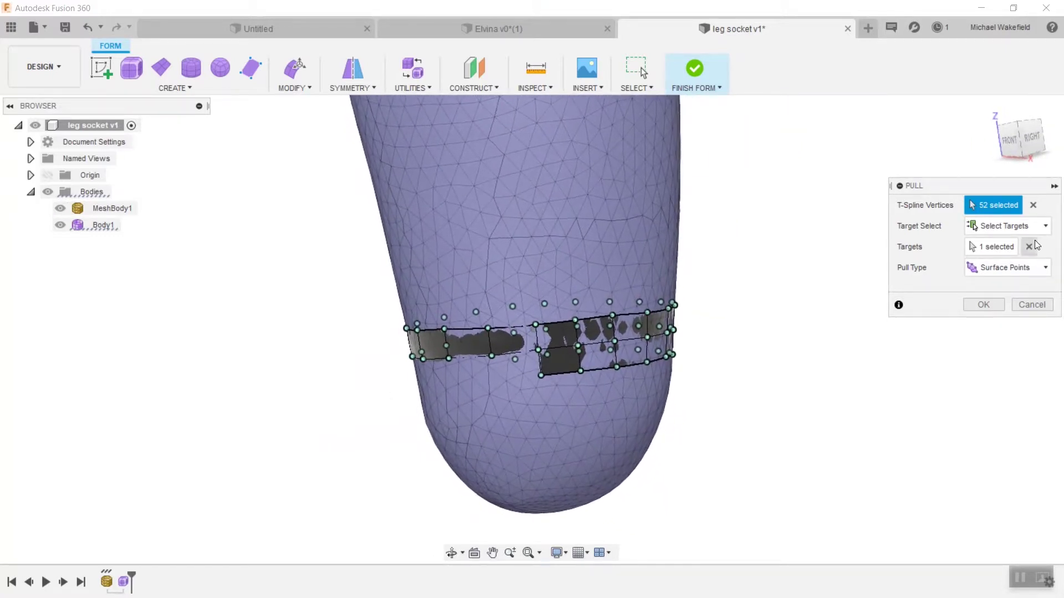
left_click(58, 210)
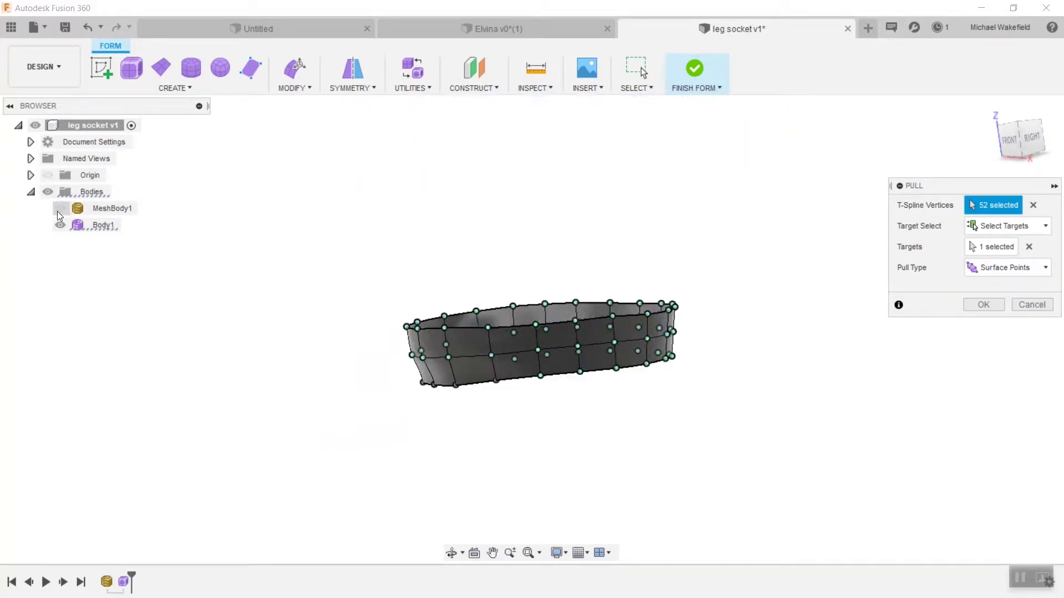
Step: Add the remaining ring vertices for 60 in total and show MeshBody1 again
left_click(520, 382)
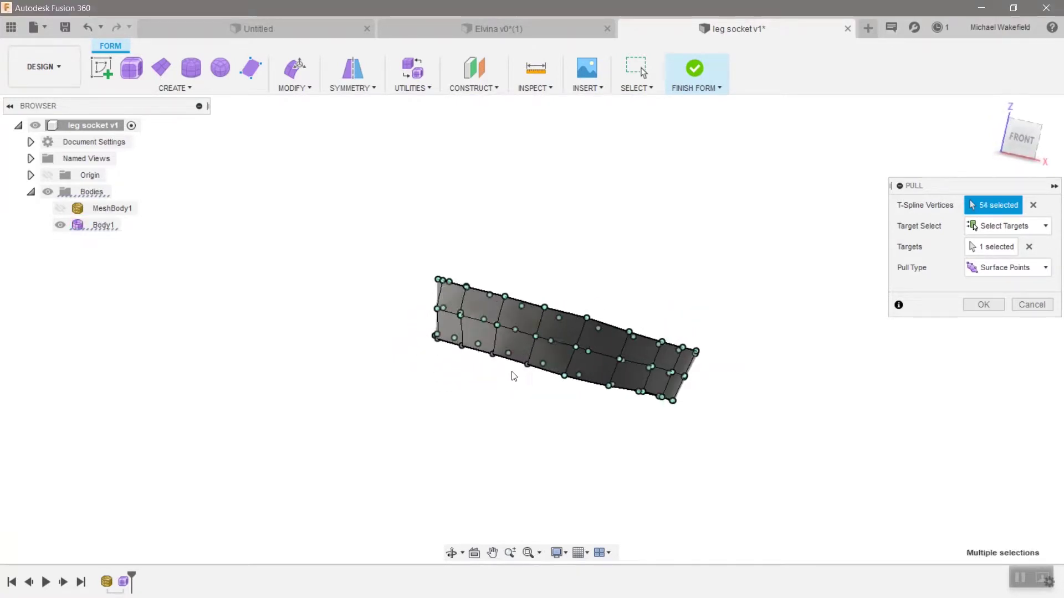
left_click(503, 360)
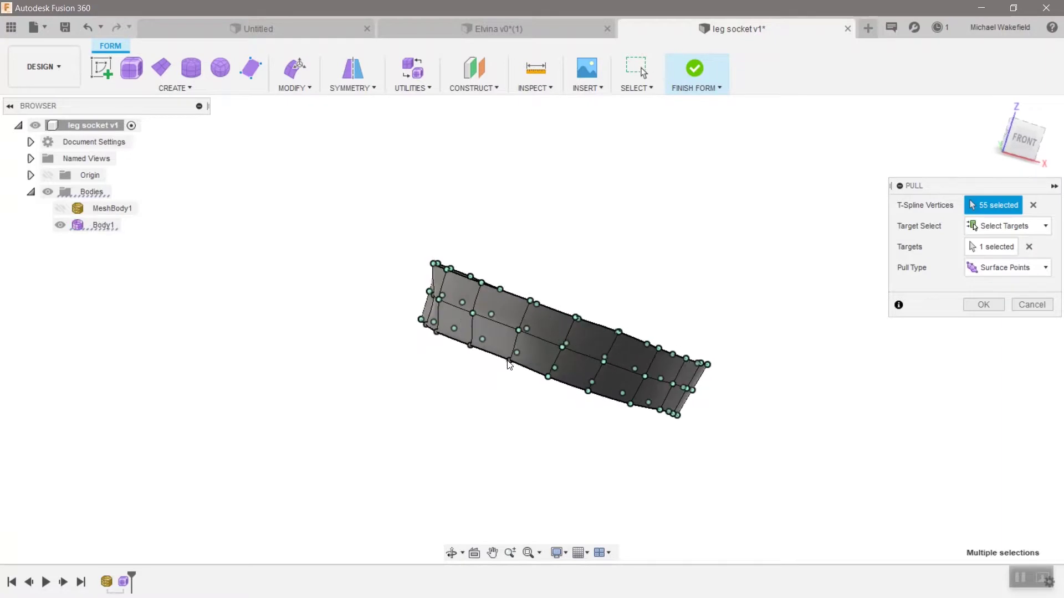
left_click(506, 360)
left_click(511, 356)
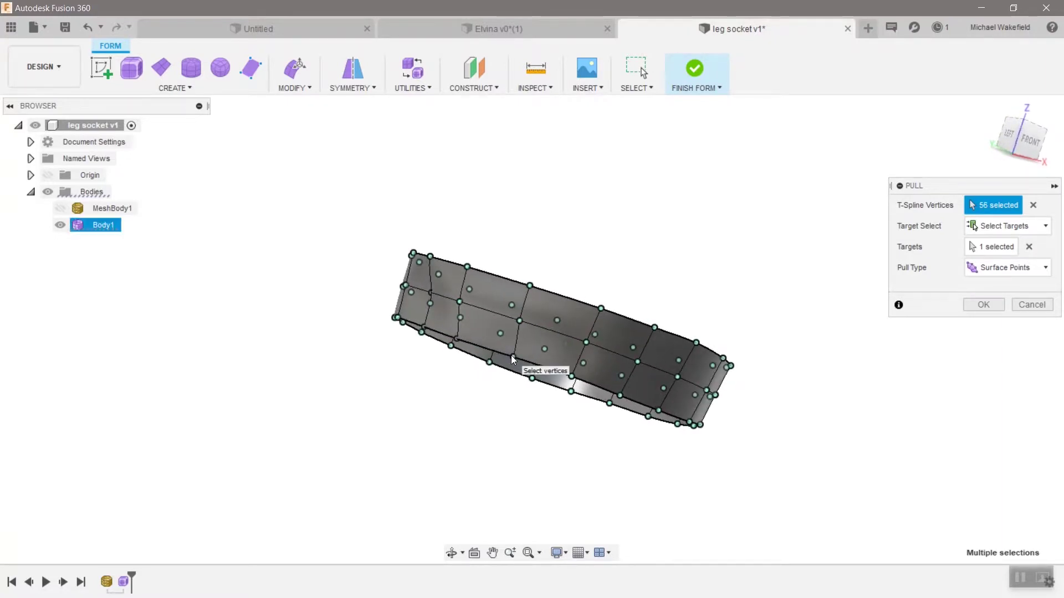
left_click(431, 335)
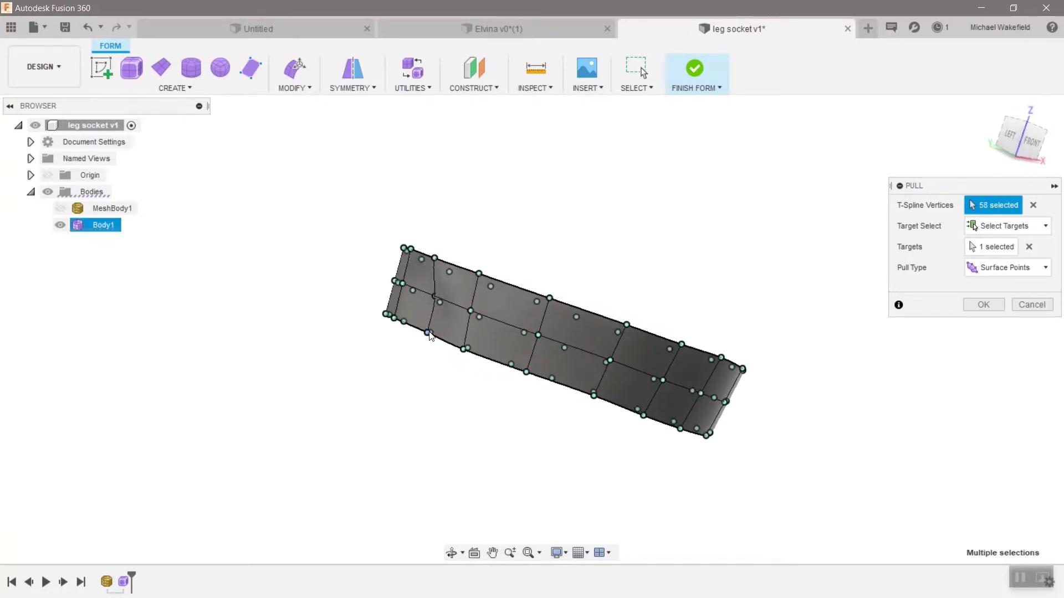
left_click(433, 297)
middle_click_drag(432, 297, 288, 381, "shift")
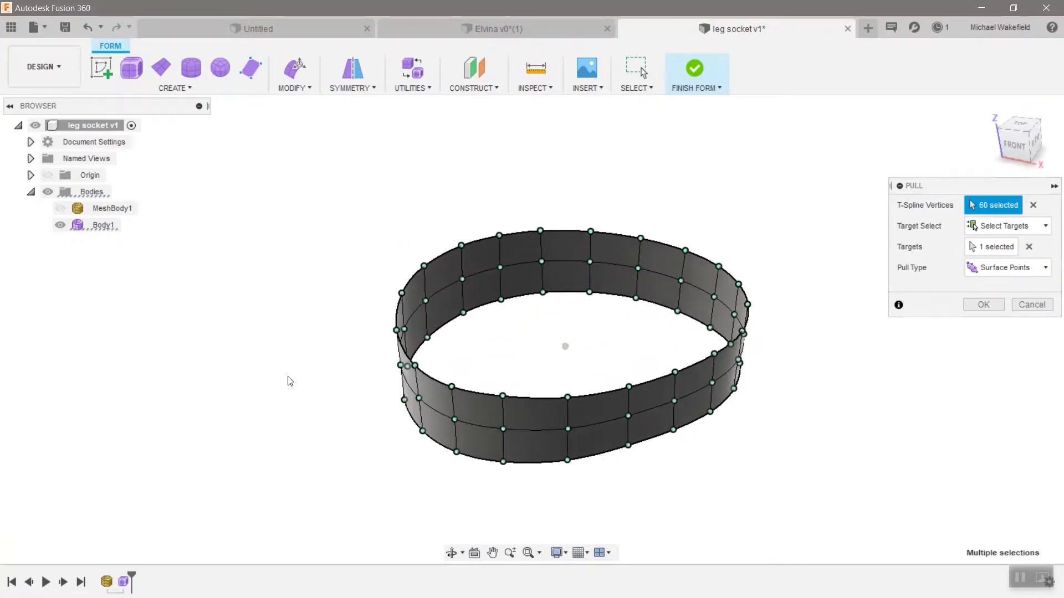
left_click(58, 210)
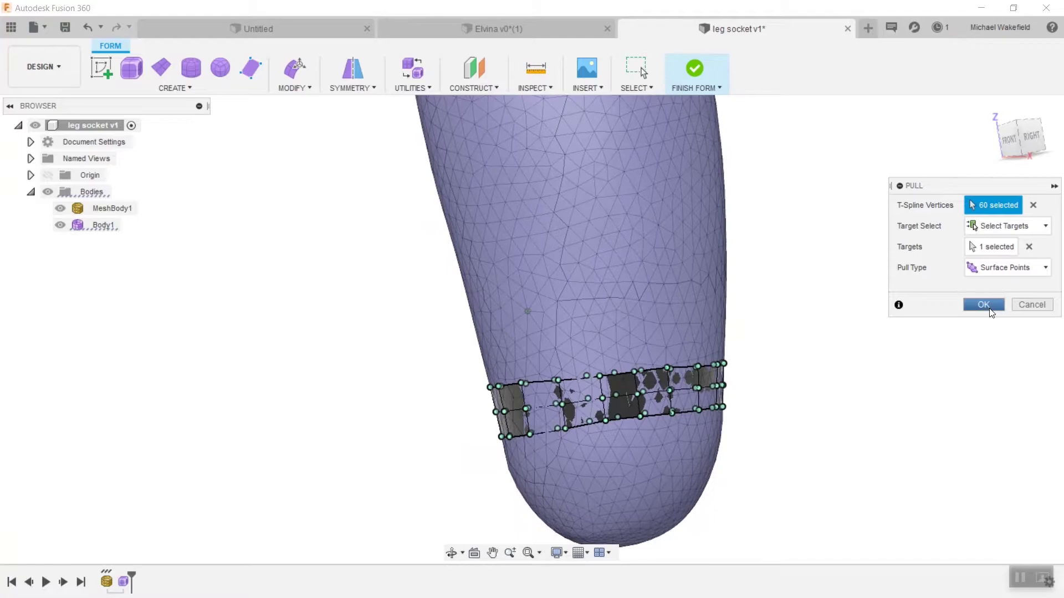
Step: Confirm the pull, then drag the band's top edge loop up the leg toward the knee
left_click(983, 305)
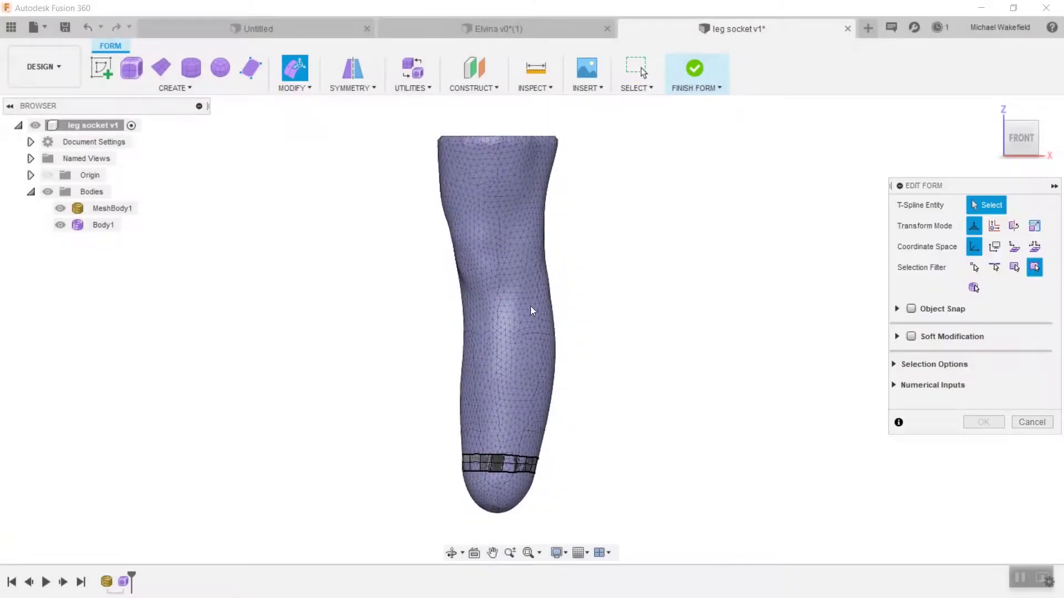
scroll(511, 457, "up", 3)
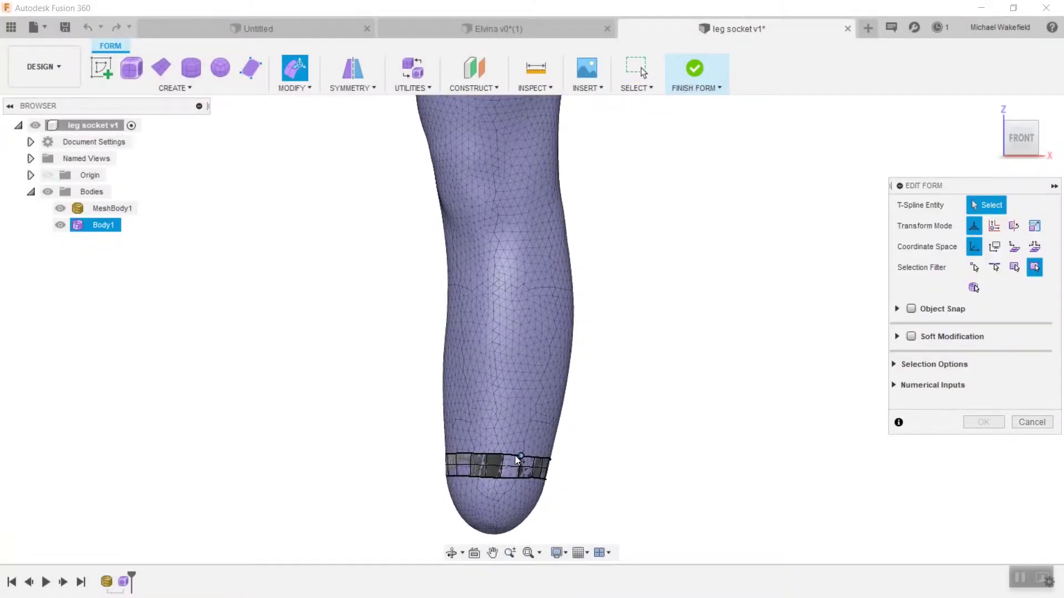
double_click(511, 456)
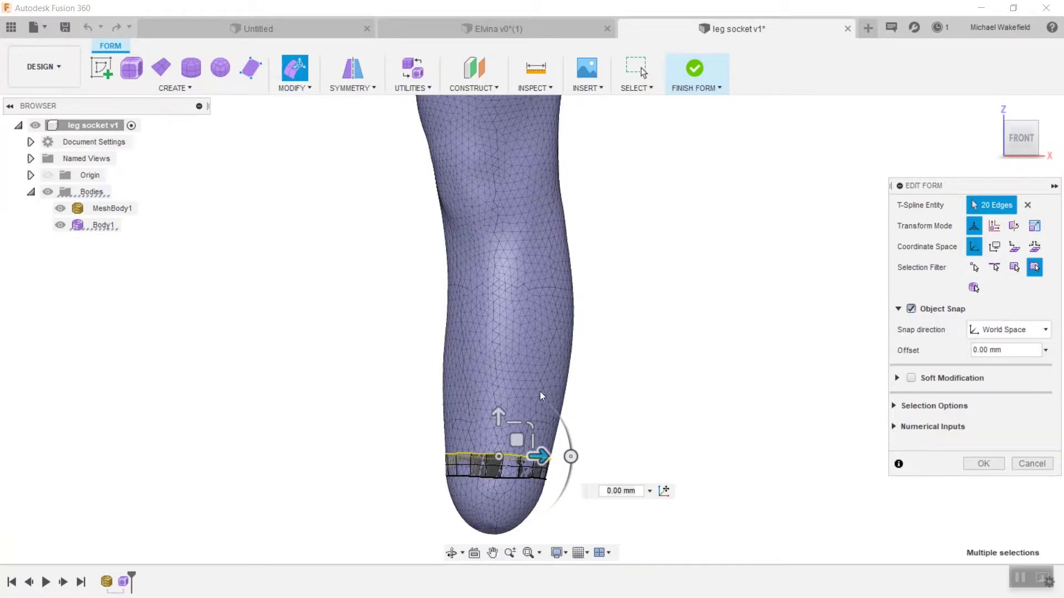
left_click_drag(498, 411, 501, 383)
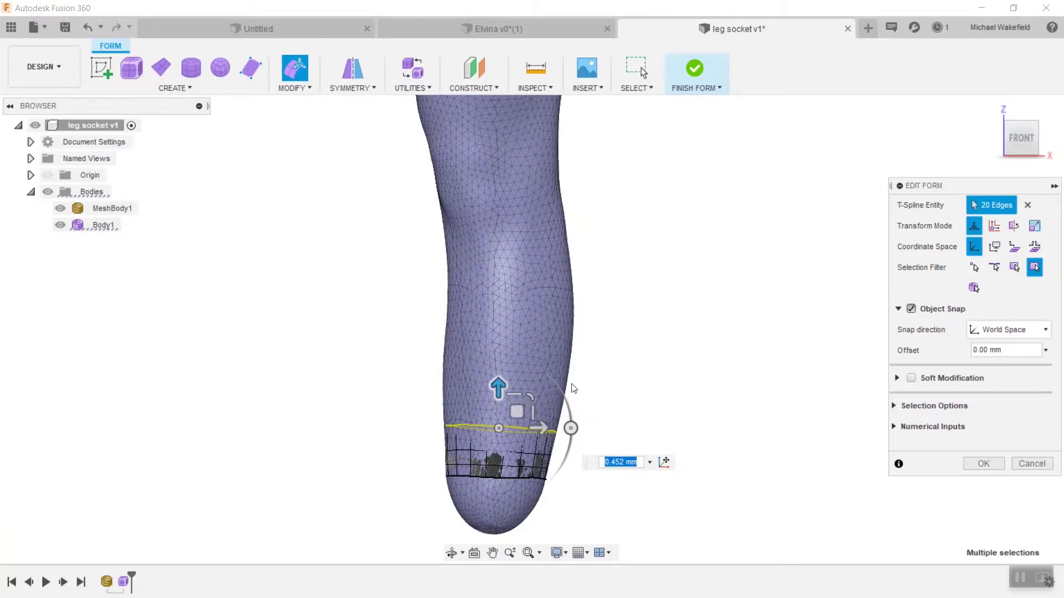
left_click_drag(496, 380, 498, 351)
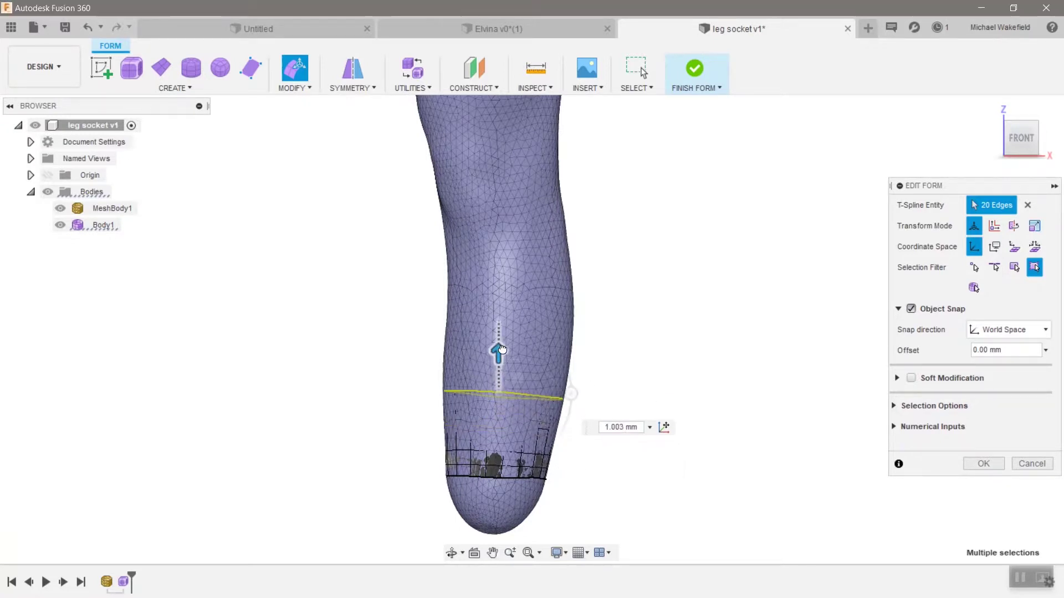
left_click(60, 209)
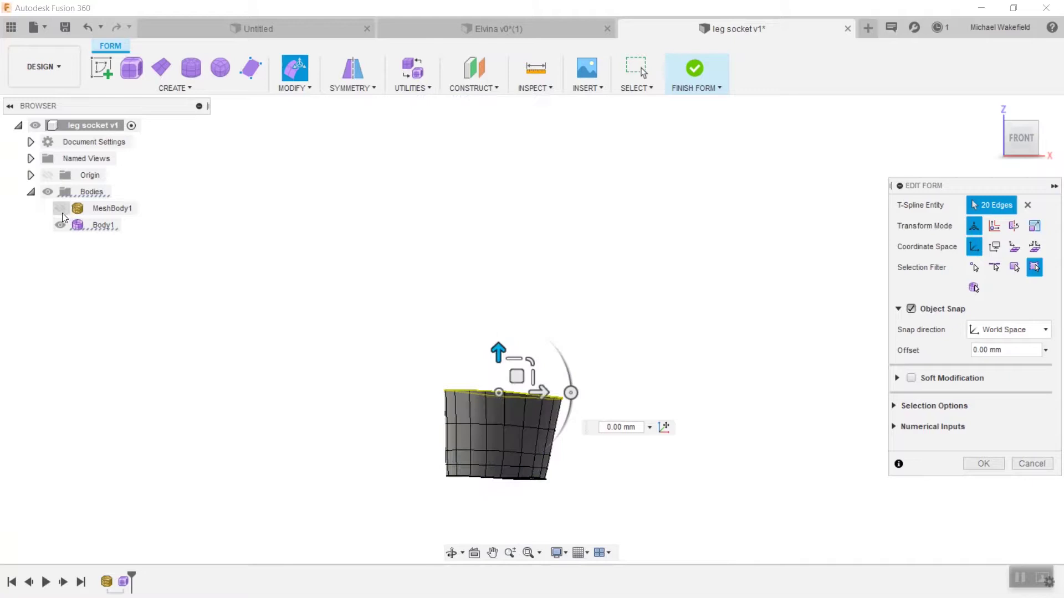
left_click(62, 212)
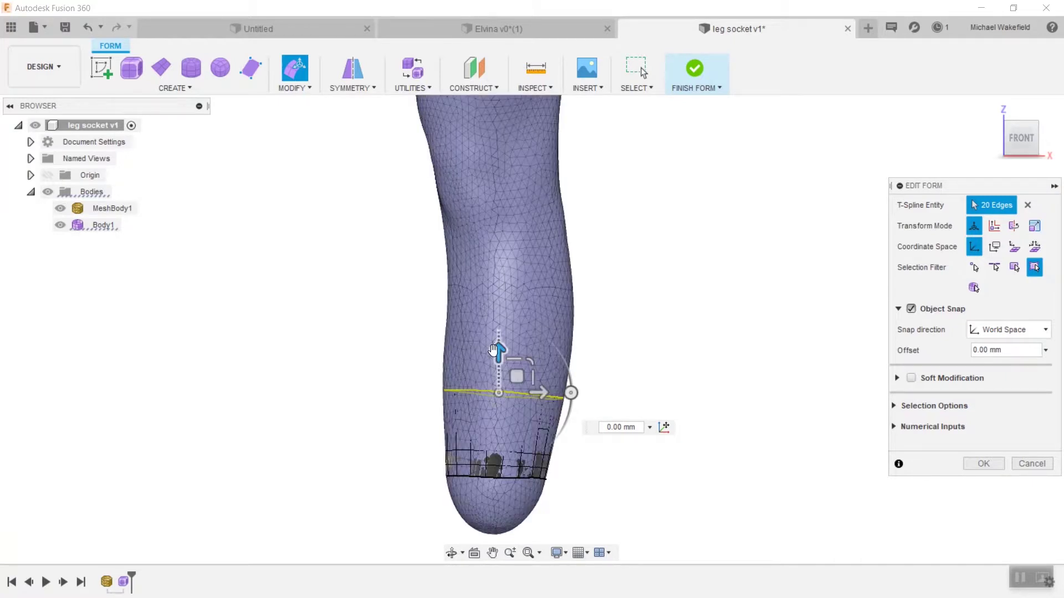
left_click_drag(493, 350, 497, 110)
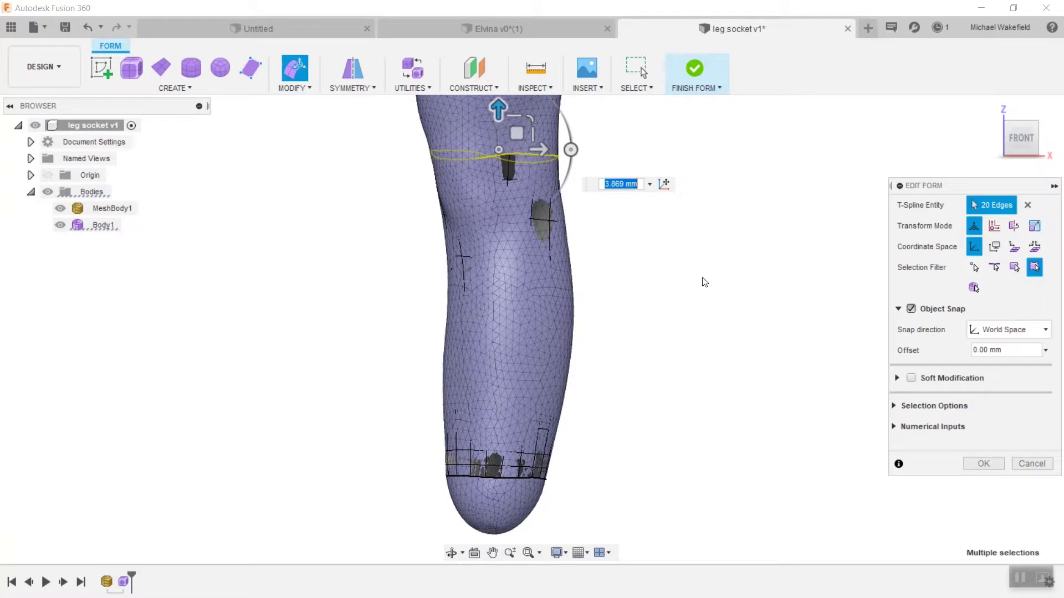
scroll(704, 282, "down", 3)
left_click(492, 281)
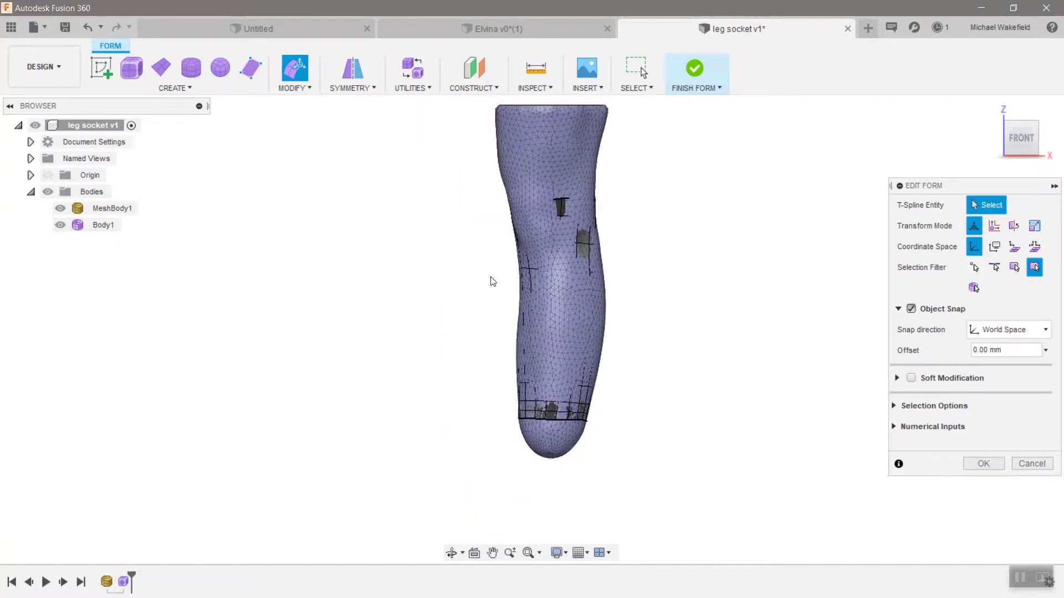
Step: Finish Edit Form, hide MeshBody1, and window-select the whole stretched socket form
left_click(988, 467)
left_click(60, 209)
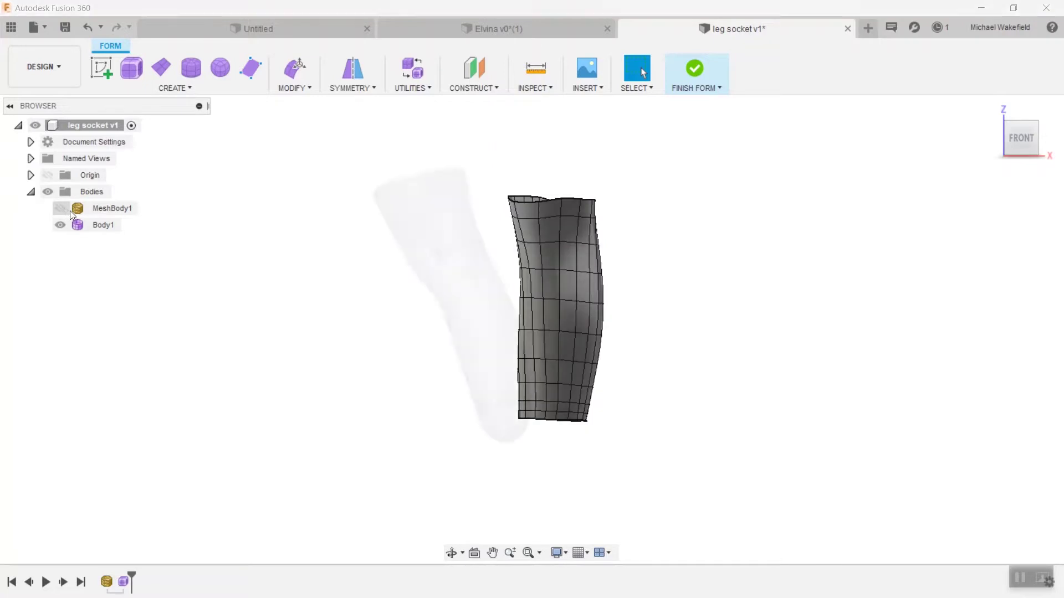
middle_click_drag(139, 244, 371, 194, "shift")
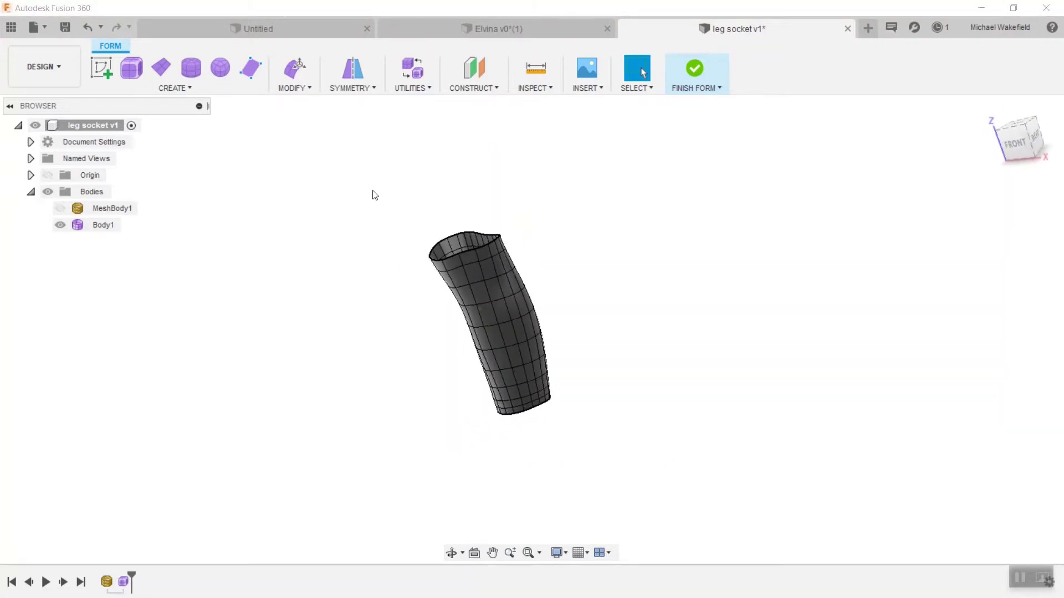
left_click_drag(371, 188, 628, 441)
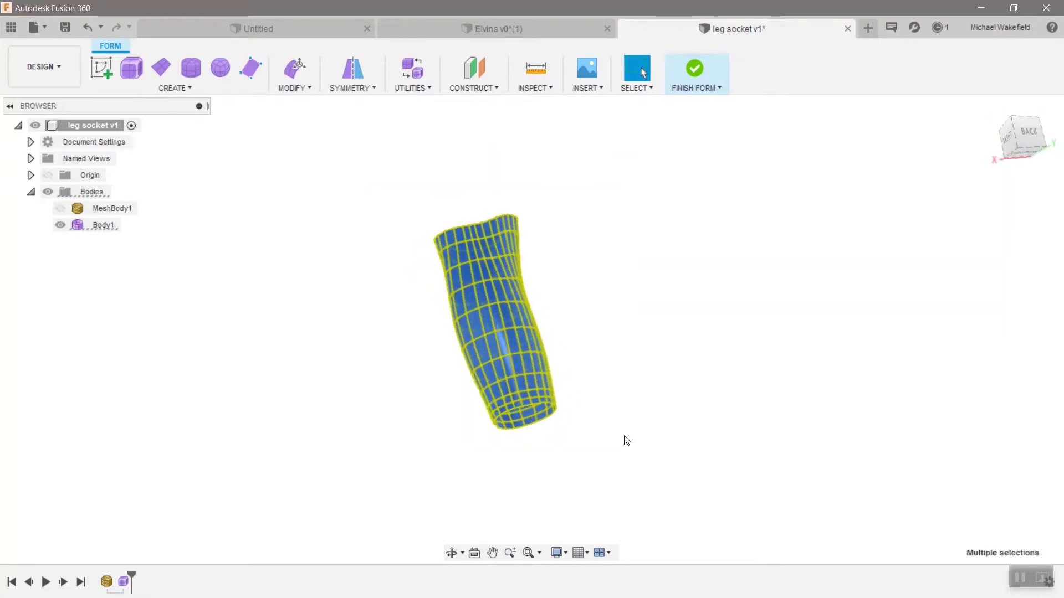
Step: Pull all 220 form vertices onto MeshBody1 and show the mesh again
left_click(292, 88)
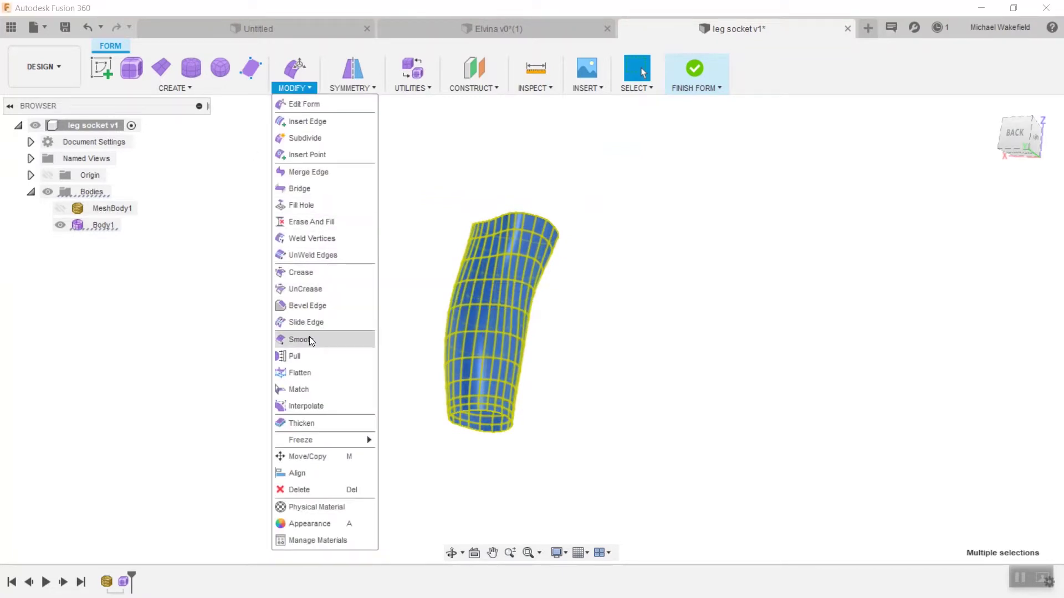
left_click(304, 356)
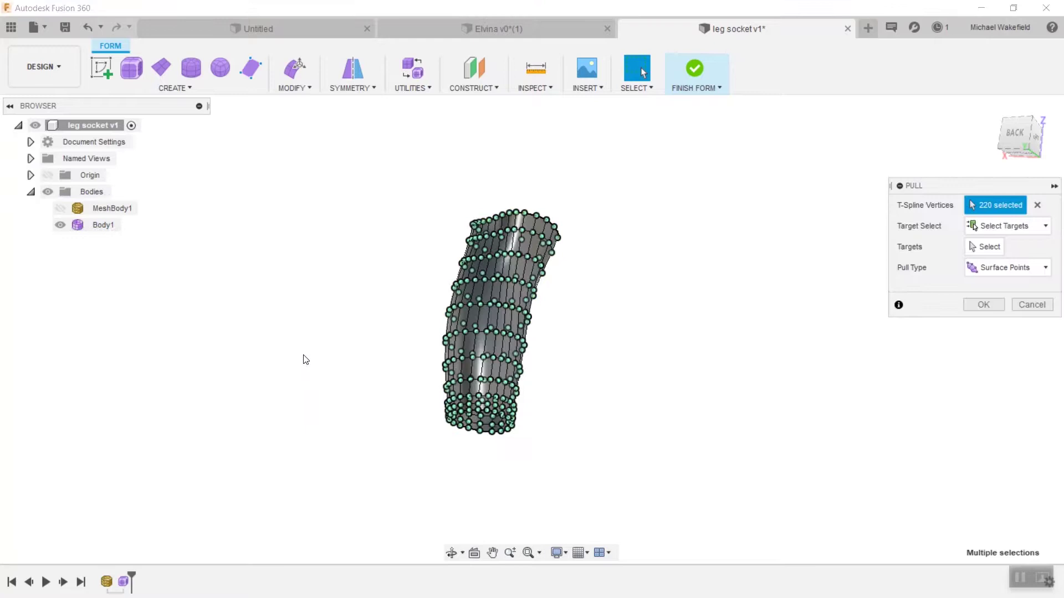
left_click(991, 248)
left_click(92, 205)
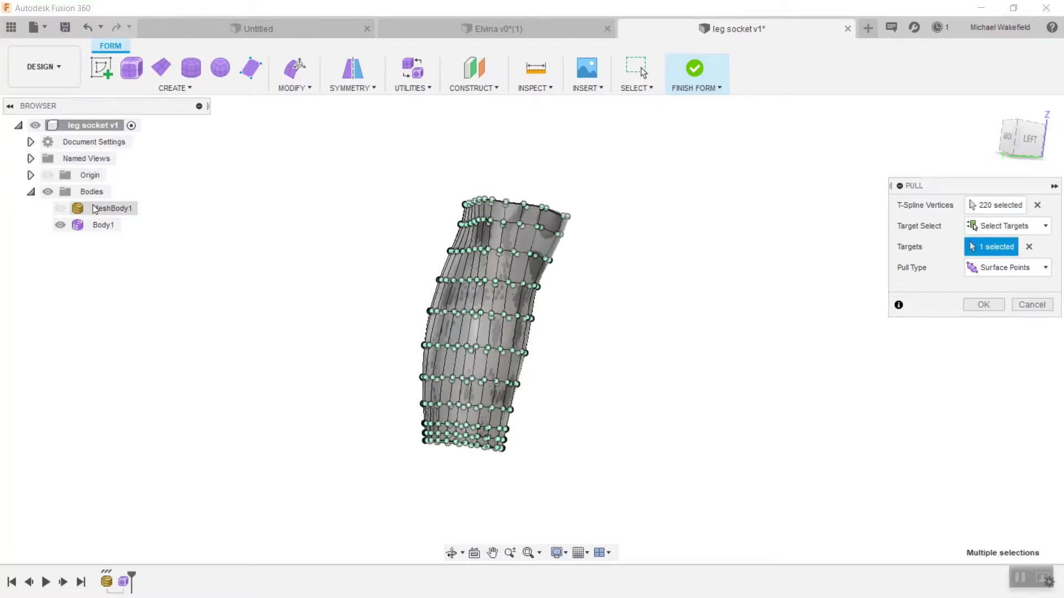
left_click(980, 305)
middle_click_drag(836, 299, 453, 306, "shift")
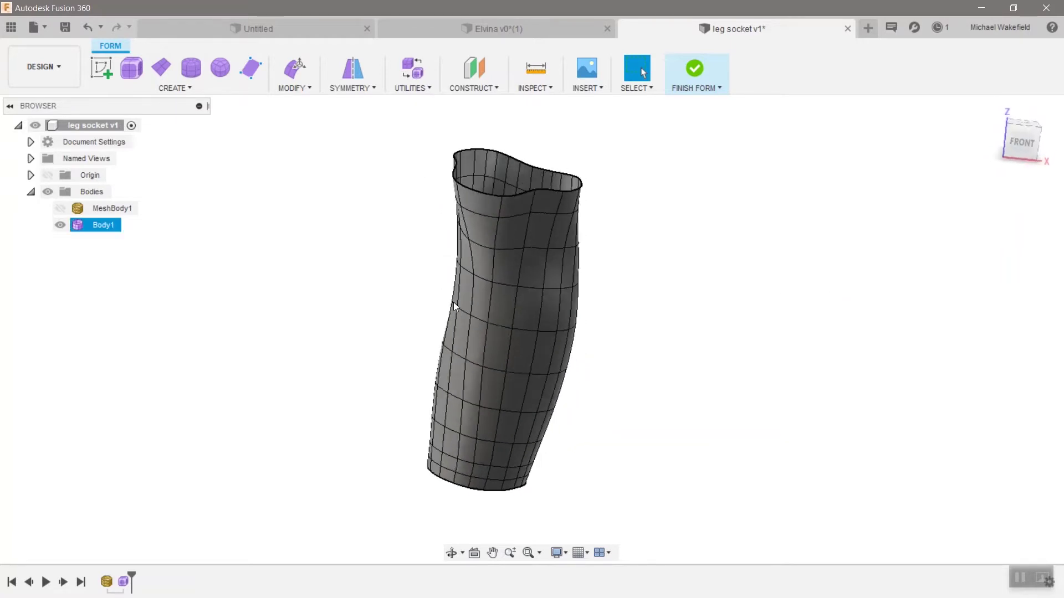
left_click(61, 208)
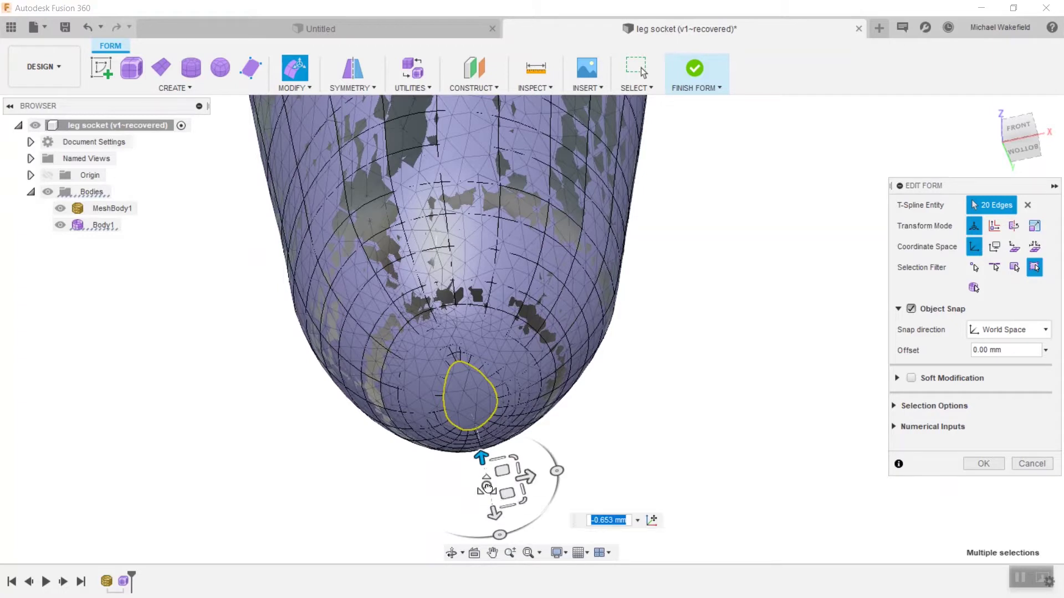
Step: Scale the socket's bottom edge loop to 0, capping it into a rounded tip
left_click_drag(487, 487, 472, 499)
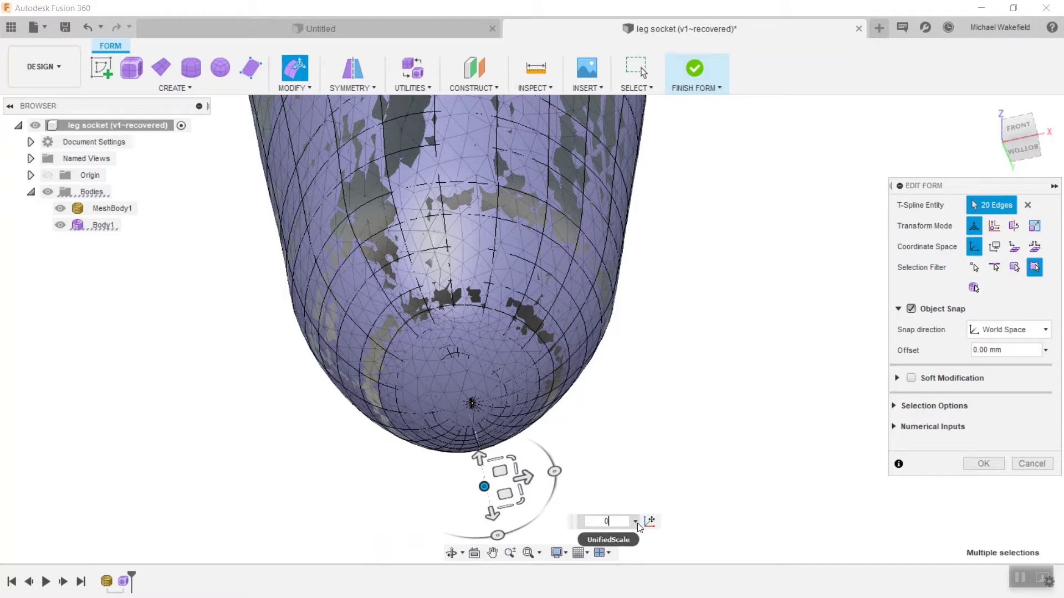
key("Return")
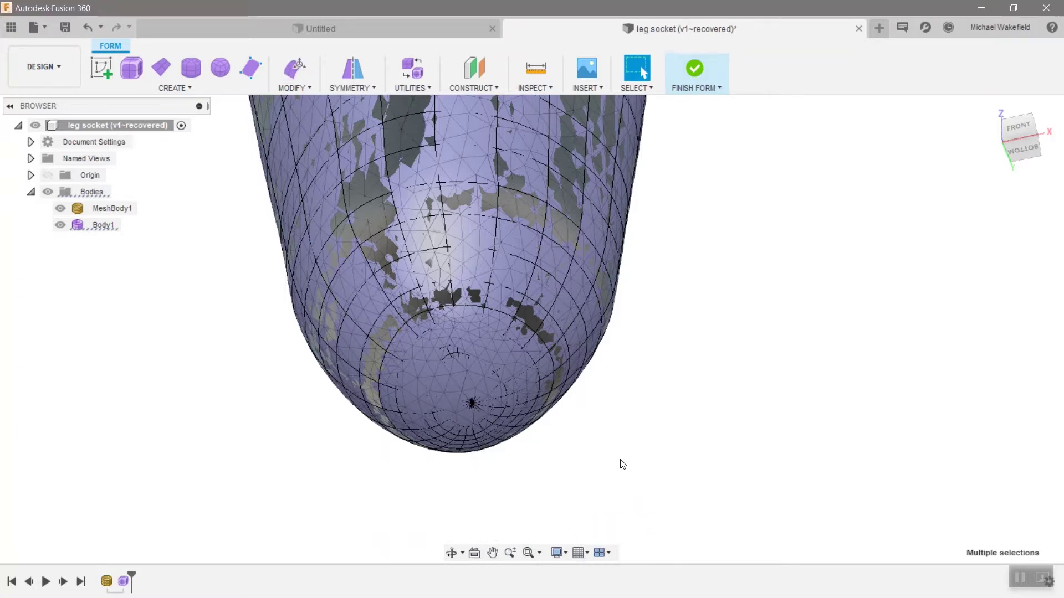
middle_click_drag(519, 416, 702, 228, "shift")
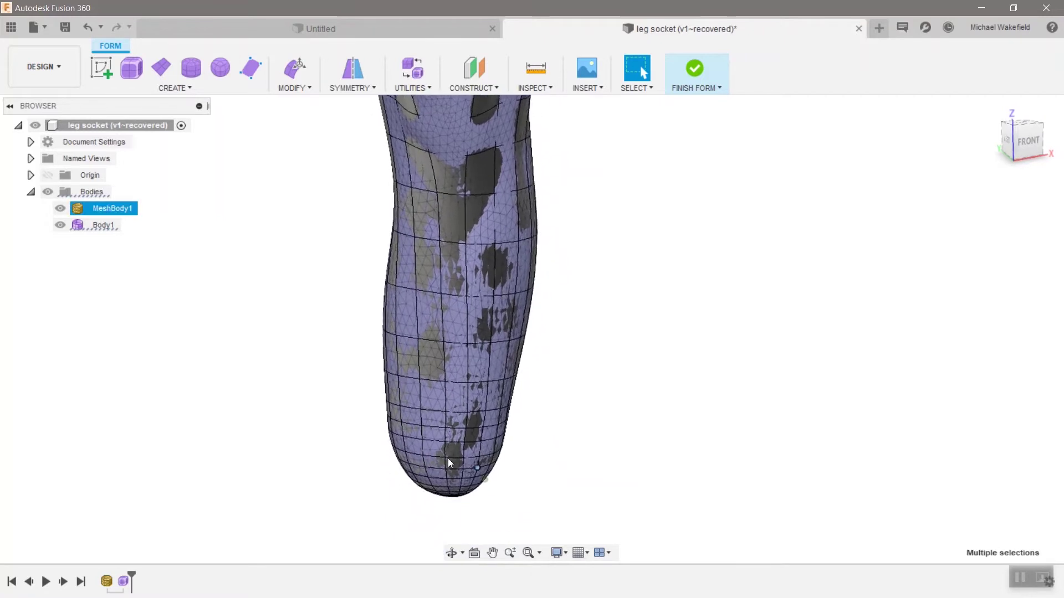
Step: Box-select the entire T-spline socket from a view showing its bottom
middle_click_drag(417, 386, 421, 363, "shift")
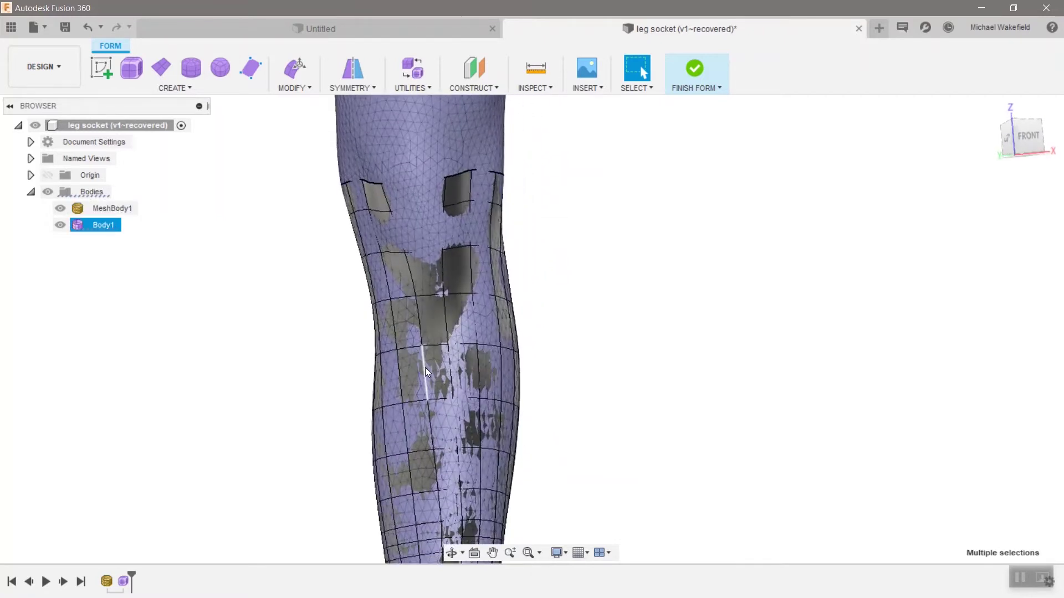
scroll(425, 371, "down", 3)
middle_click_drag(428, 464, 288, 149, "shift")
left_click(289, 150)
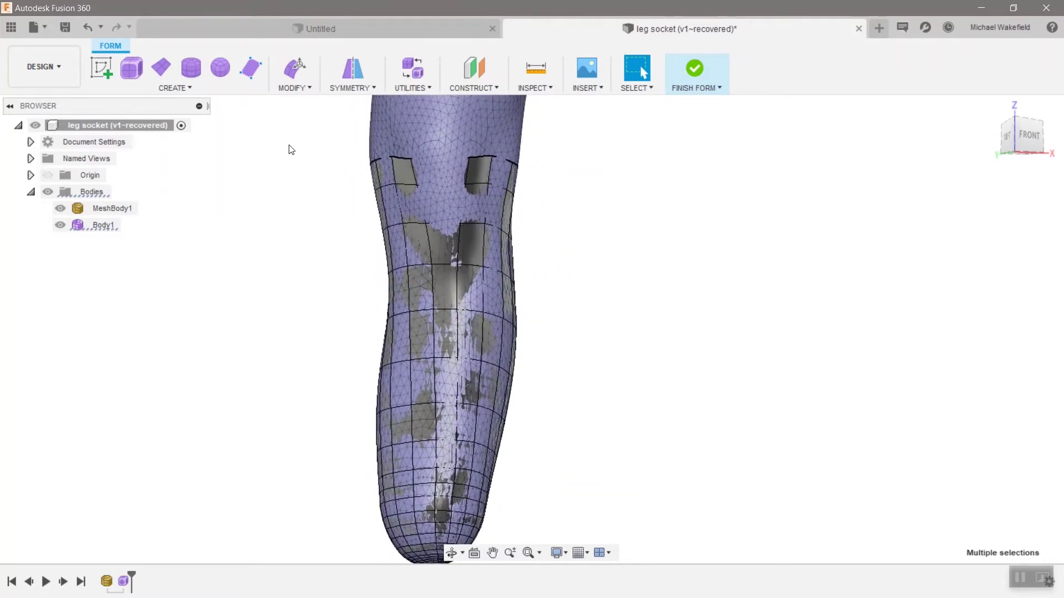
left_click_drag(390, 218, 560, 576)
middle_click_drag(600, 487, 573, 81, "shift")
Step: Pull all 440 socket vertices onto MeshBody1 as Surface Points
left_click(297, 87)
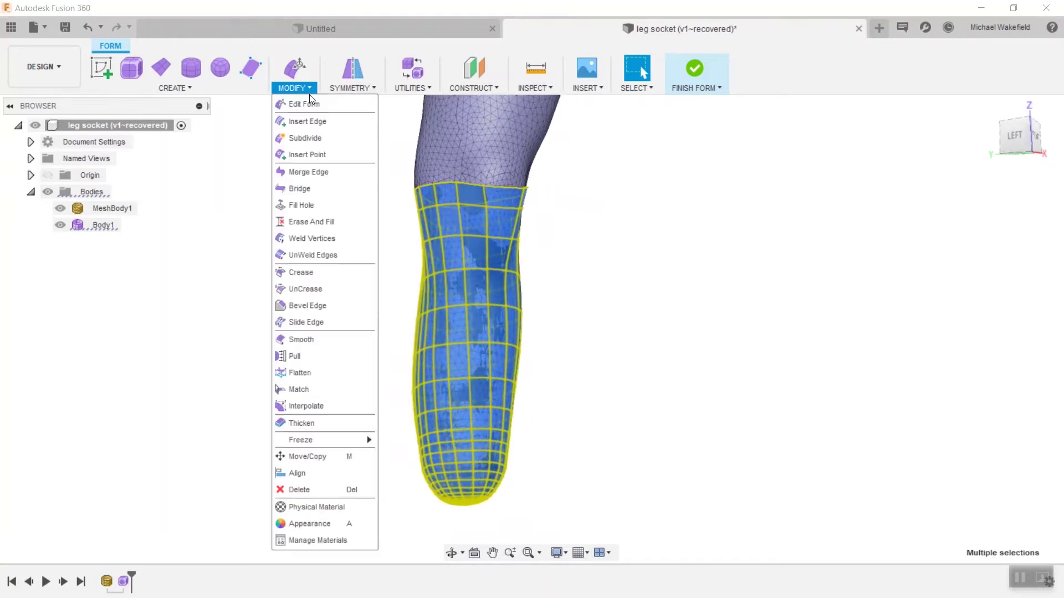
left_click(304, 356)
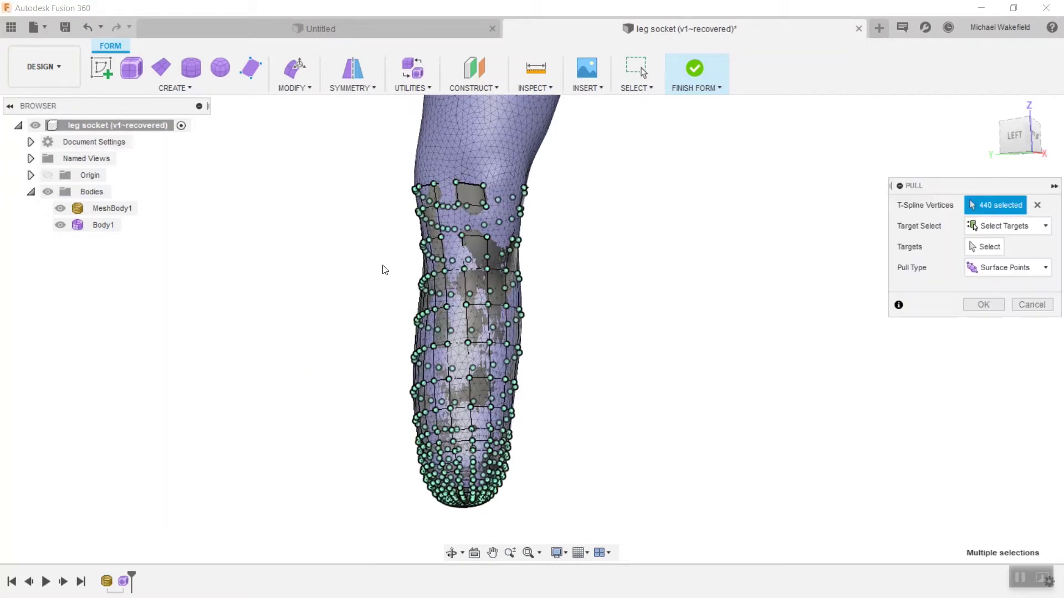
left_click(989, 246)
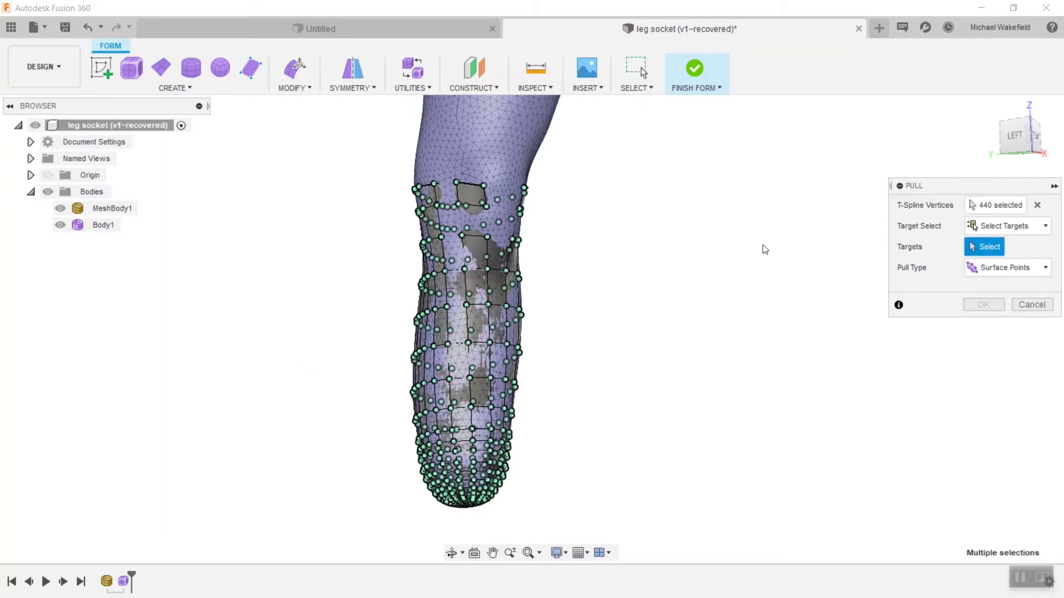
left_click(99, 210)
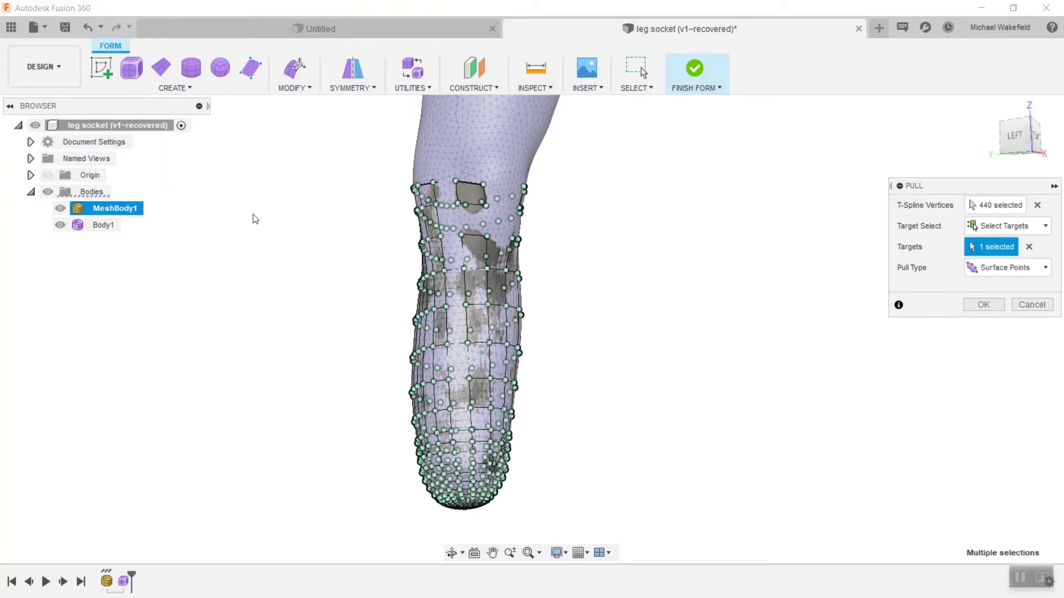
left_click(983, 304)
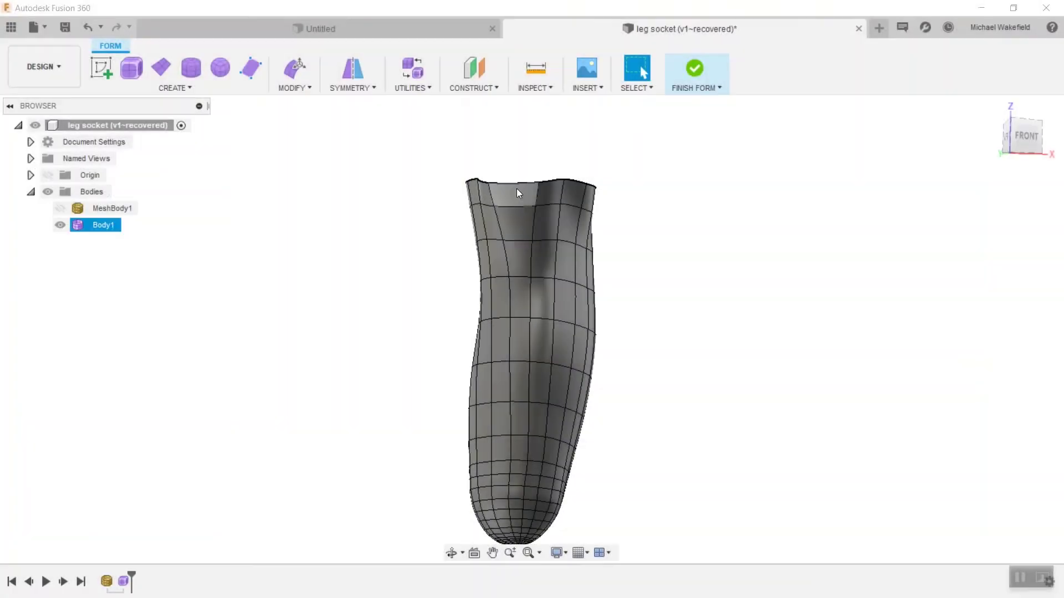
Step: Select a face at the socket's top and make MeshBody1 unselectable
left_click(516, 190)
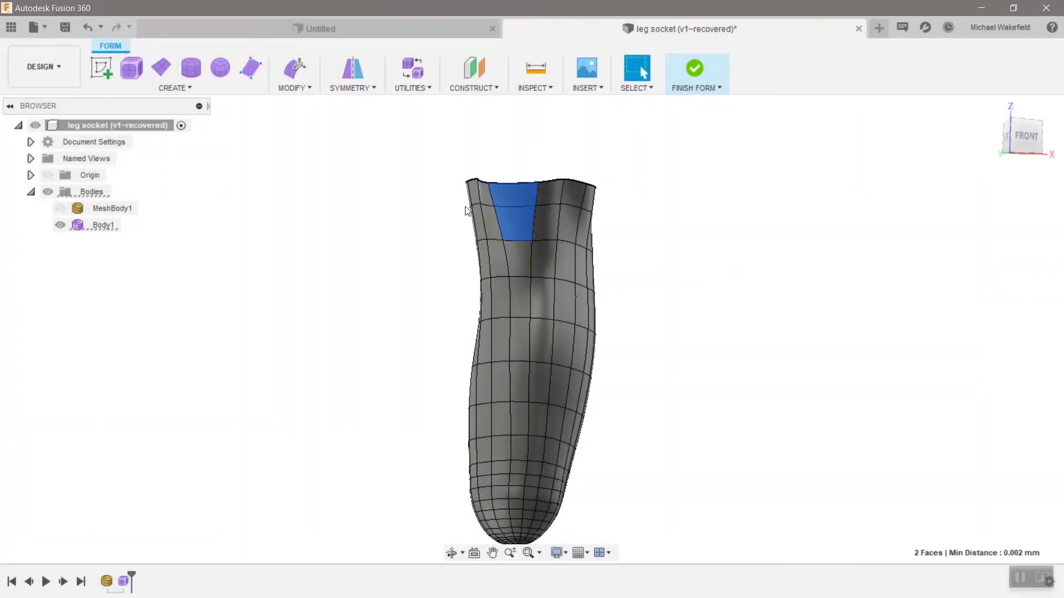
middle_click_drag(462, 211, 67, 242, "shift")
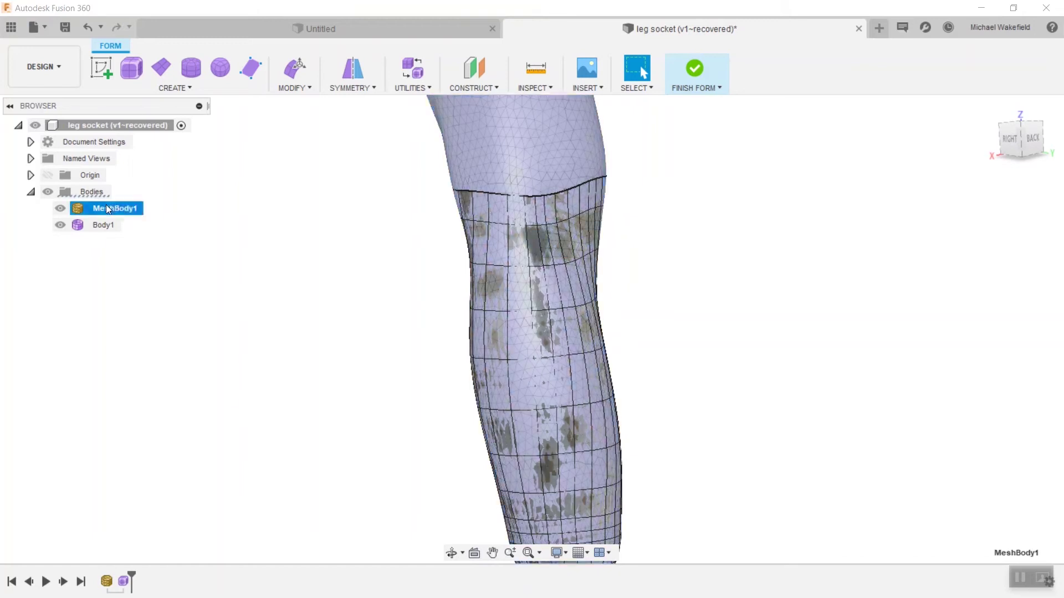
right_click(108, 207)
left_click(166, 379)
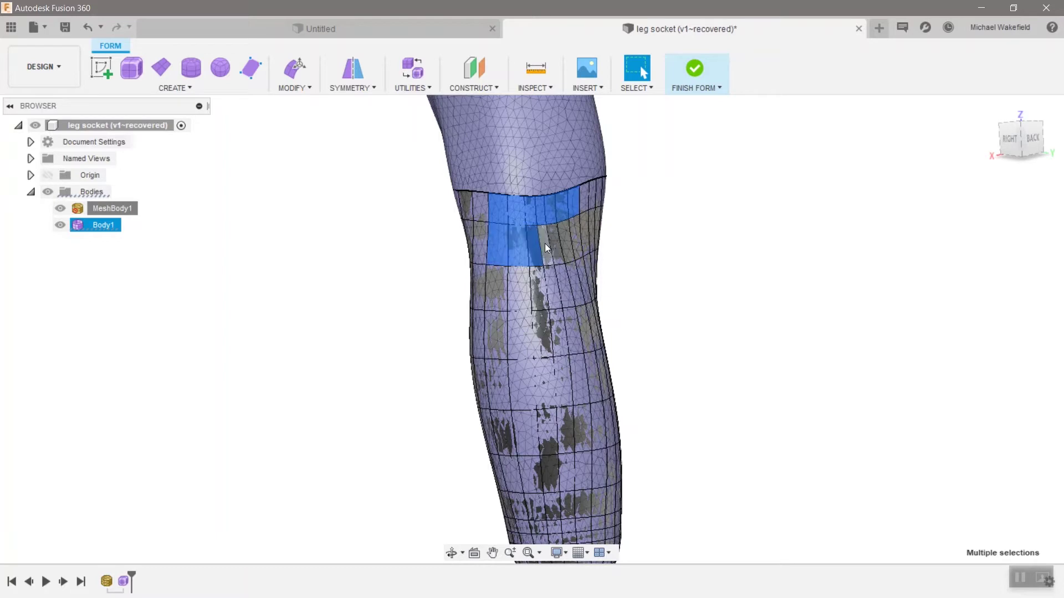
Step: Toggle the socket between smooth and box display while inspecting the cut brim
scroll(636, 278, "up", 3)
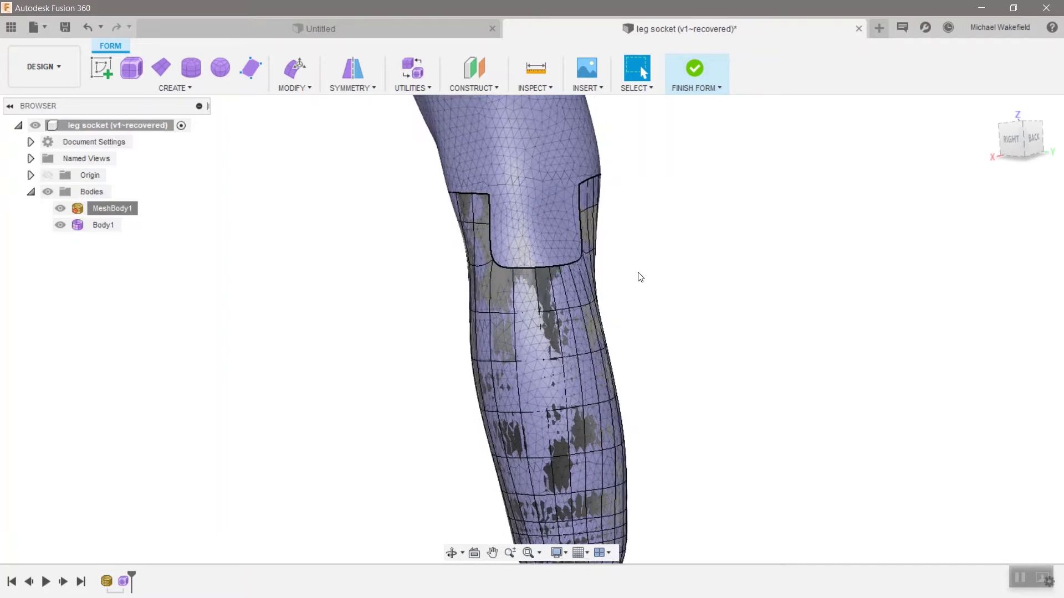
mouse_move(636, 277)
middle_mouse_down("shift")
mouse_move(523, 195)
mouse_move(513, 335)
mouse_move(530, 334)
mouse_move(528, 238)
mouse_move(380, 244)
mouse_move(608, 285)
mouse_move(575, 297)
middle_mouse_up("shift")
key("alt+3")
key("alt+1")
mouse_move(729, 370)
middle_mouse_down("shift")
mouse_move(726, 285)
mouse_move(787, 299)
mouse_move(616, 421)
mouse_move(564, 417)
mouse_move(586, 420)
middle_mouse_up("shift")
Step: Select the cut-out's lower edge loop and switch to a straight right side view
left_click(605, 419)
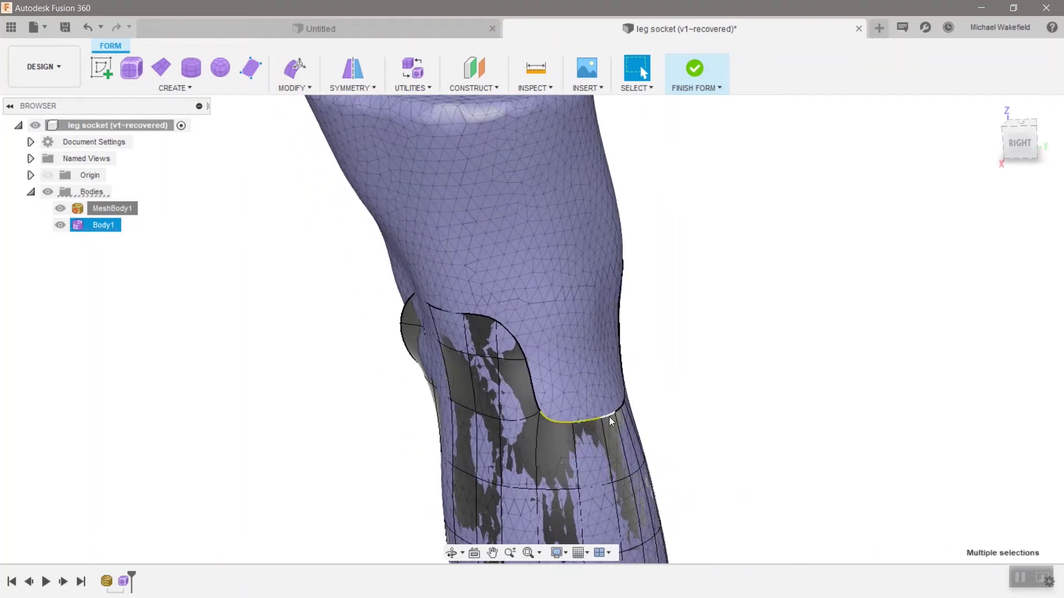
double_click(610, 417)
middle_click_drag(919, 387, 644, 368, "shift")
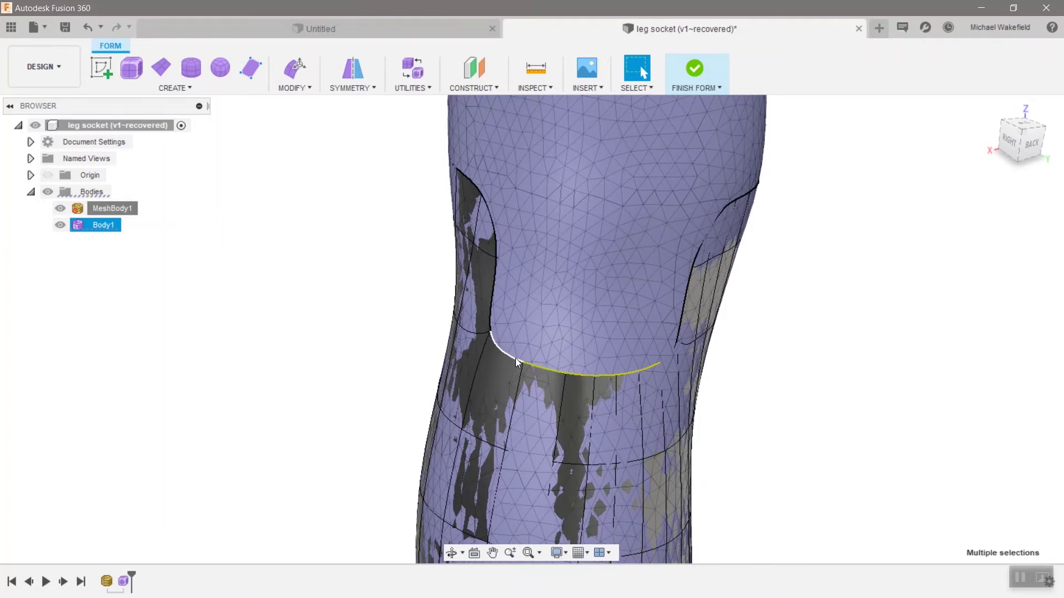
middle_click_drag(515, 358, 798, 332, "shift")
left_click(1025, 141)
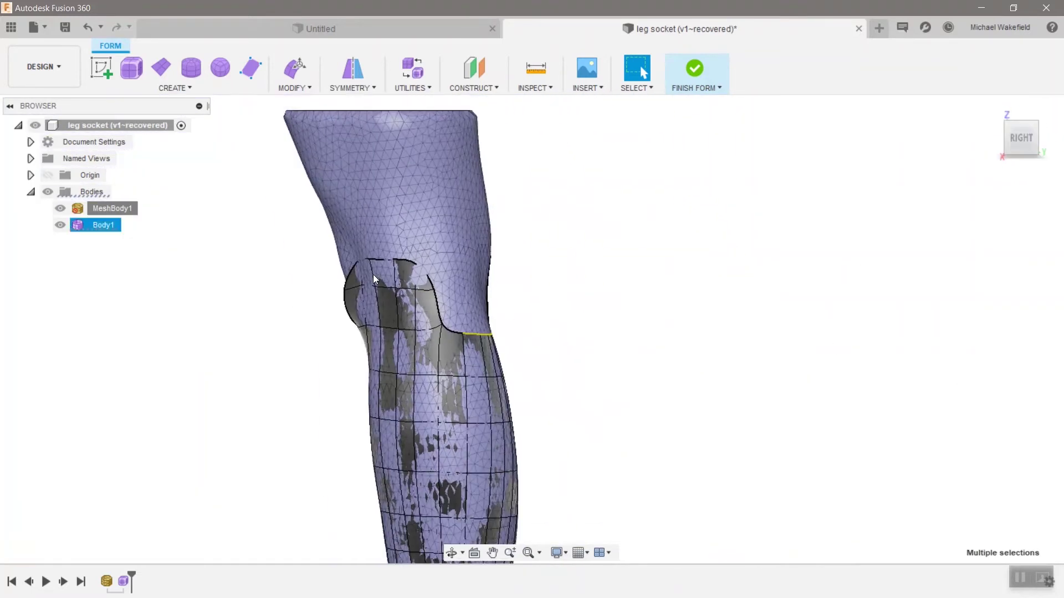
Step: Flare the edge loop outward about 0.288 mm with Soft Modification and Local Per Entity, then commit
key("e")
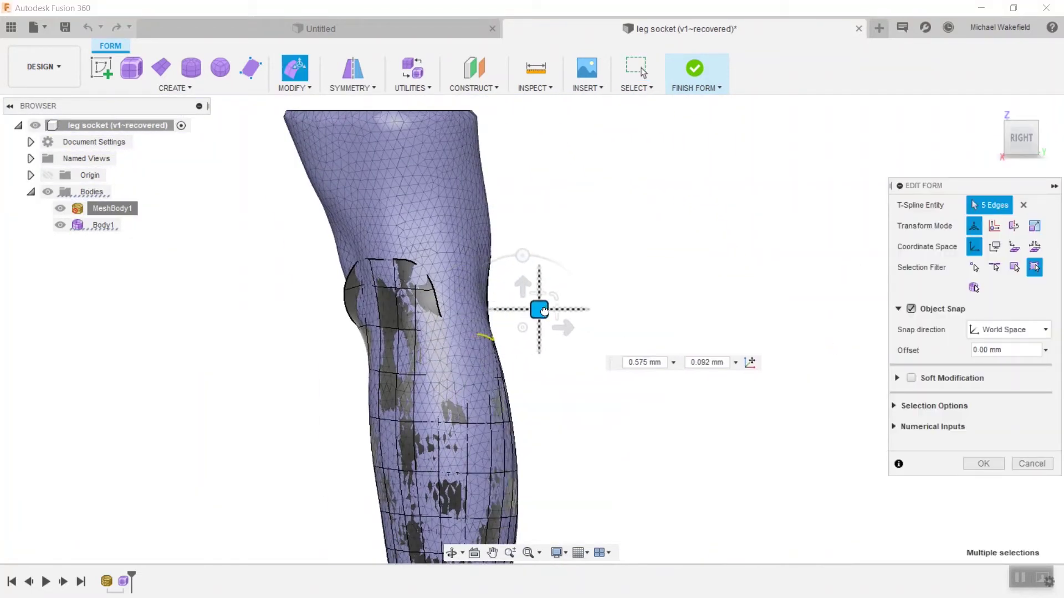
left_click_drag(544, 310, 544, 311)
key("ctrl+z")
left_click(903, 309)
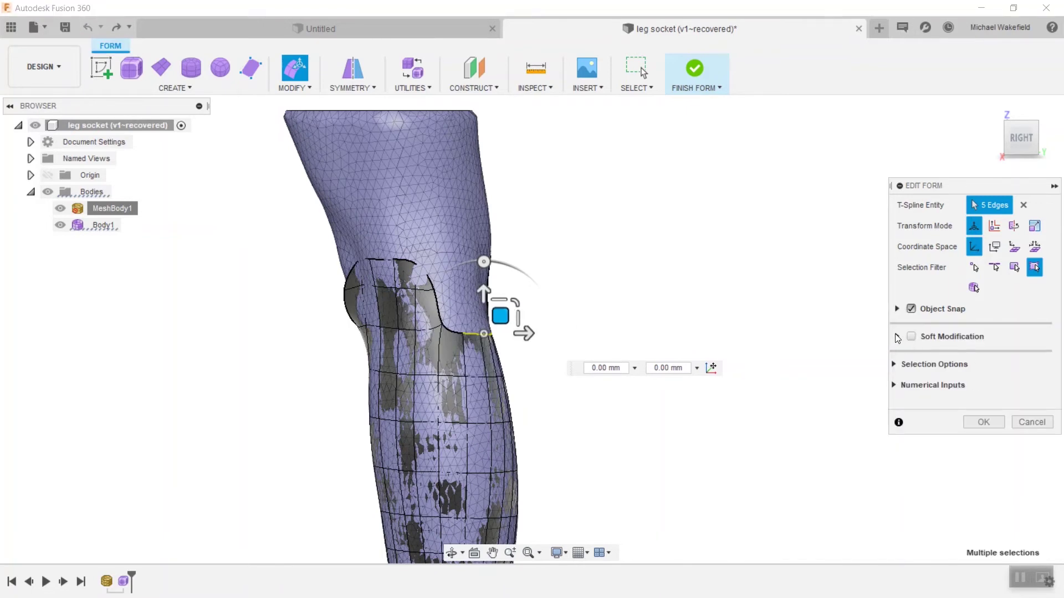
left_click(911, 336)
left_click_drag(501, 316, 522, 316)
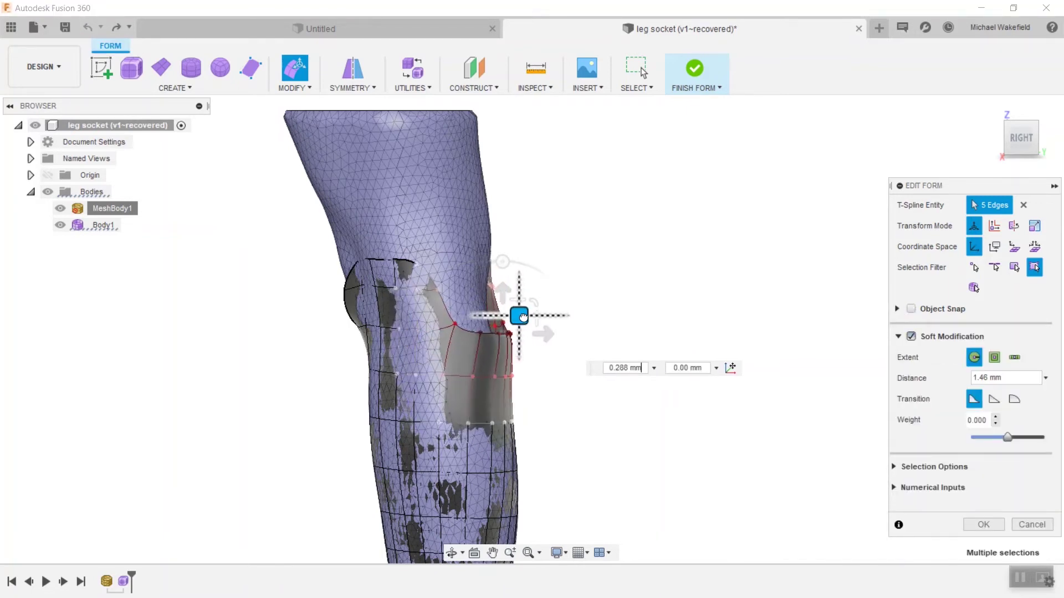
middle_click_drag(532, 316, 574, 511, "shift")
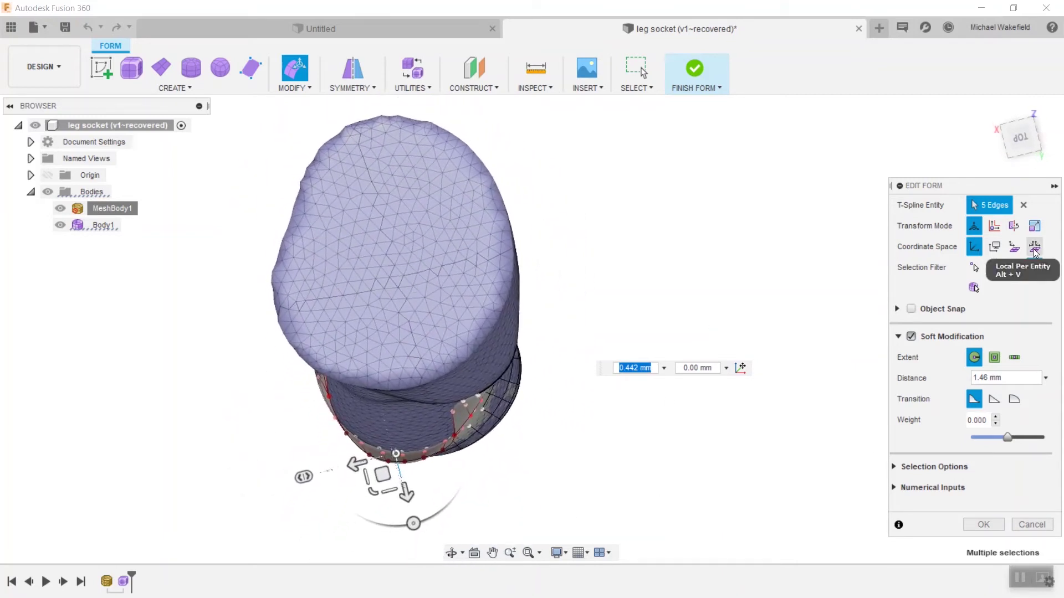
left_click(1015, 247)
middle_click_drag(498, 388, 847, 375, "shift")
left_click(983, 524)
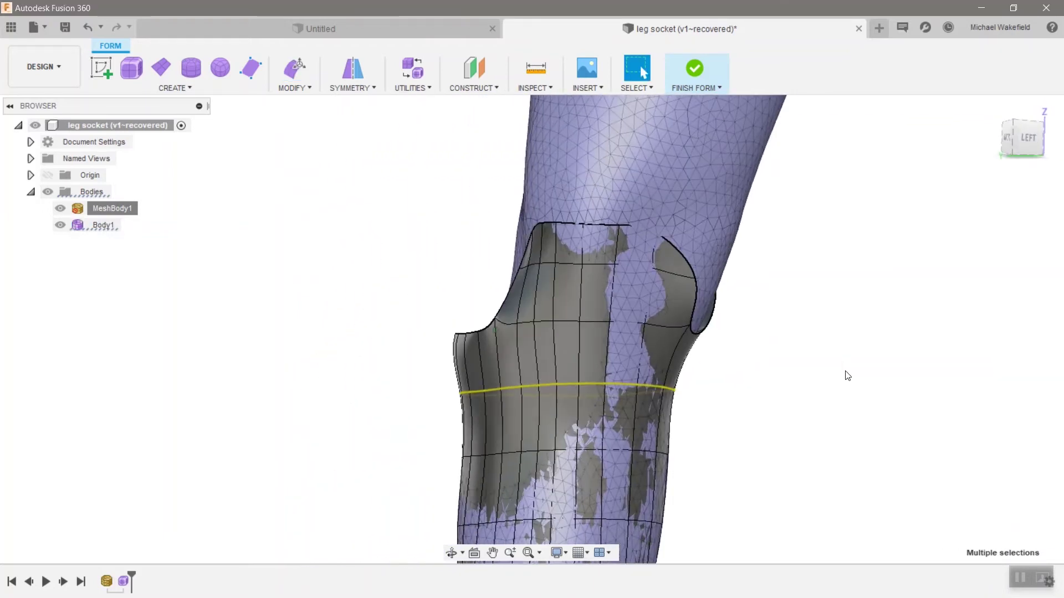
Step: Reshape the 20-edge ring below the brim with Edit Form in world space, with object snap on
right_click(847, 375)
left_click(845, 328)
left_click(911, 309)
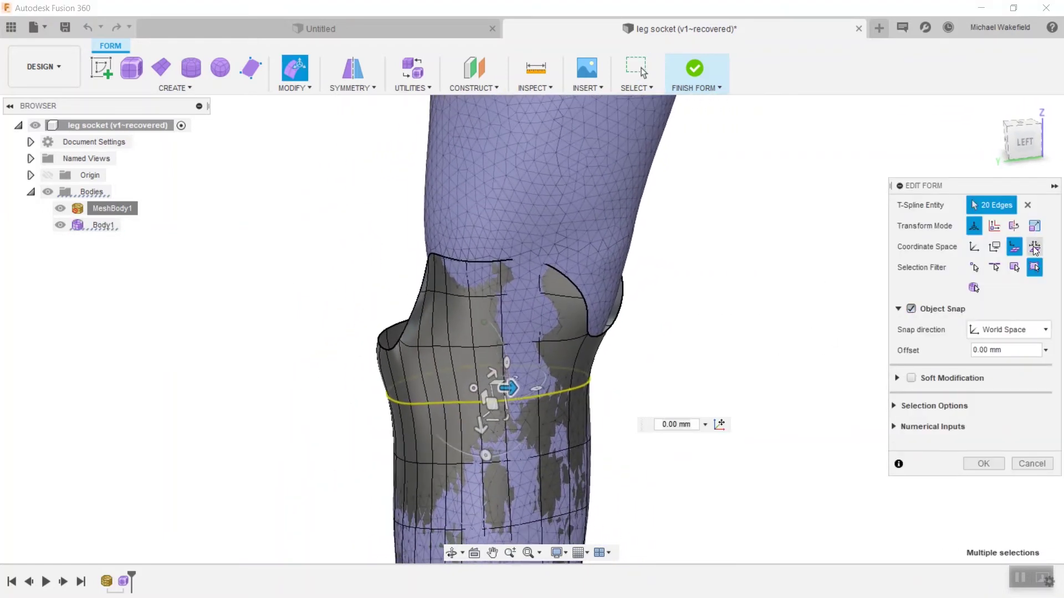
left_click(974, 246)
middle_click_drag(865, 332, 794, 357, "shift")
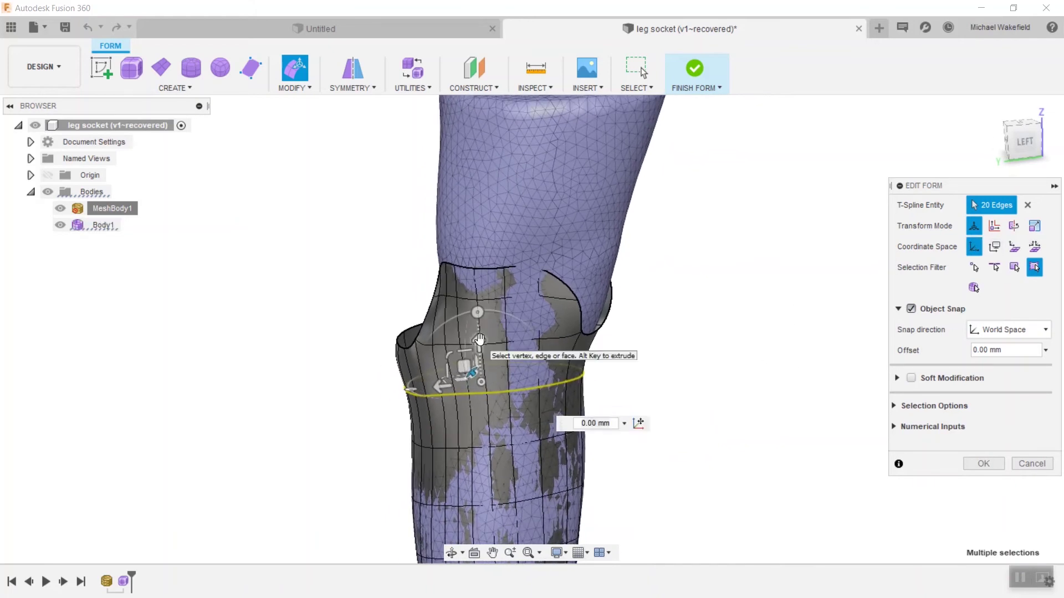
middle_click_drag(474, 344, 459, 466, "shift")
key("Return")
Step: From a front view, window-select the socket's rounded bottom faces and start an Edit Form on them
scroll(858, 466, "down", 5)
scroll(460, 467, "up", 2)
left_click(1033, 146)
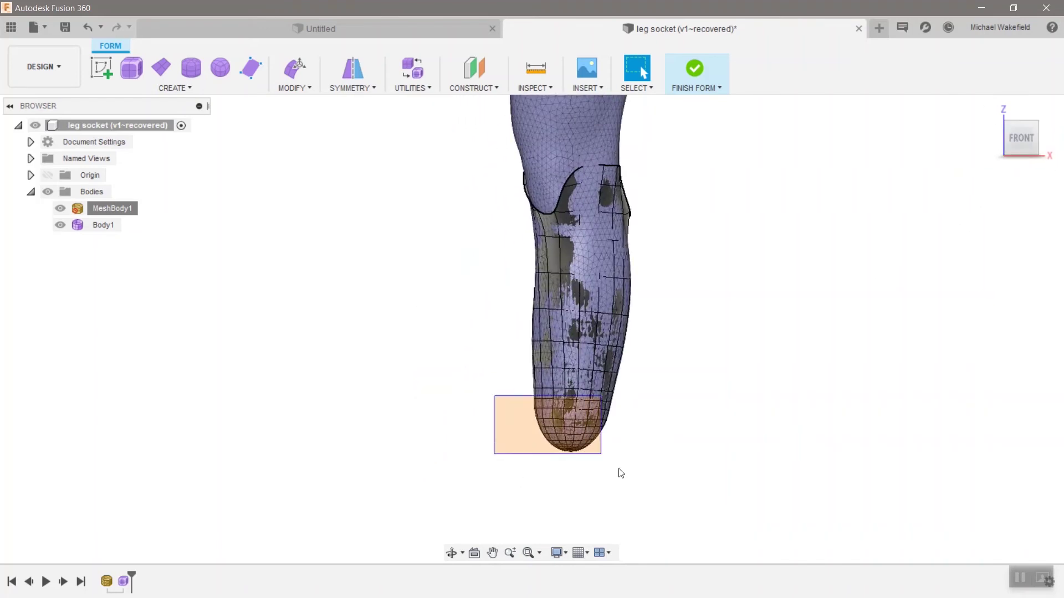
left_click_drag(621, 473, 623, 471)
right_click(669, 422)
left_click(672, 373)
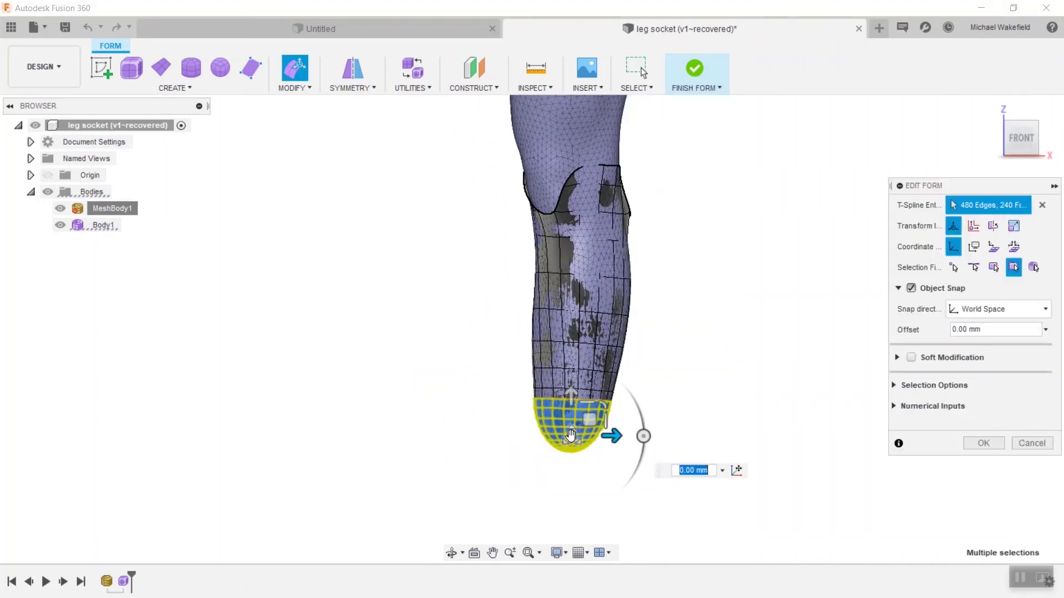